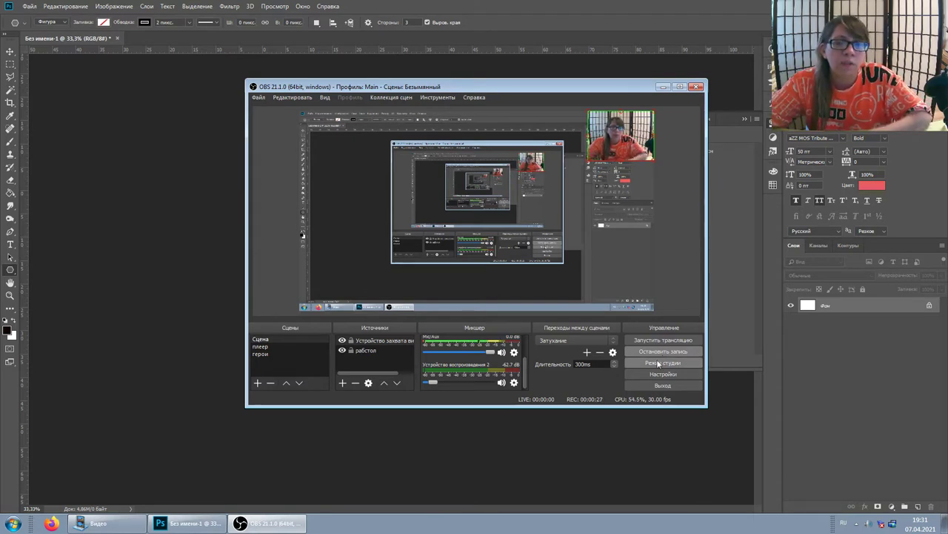
Bring Photoshop's blank white 55.46 × 38.1 cm canvas in front of OBS.
left_click(121, 251)
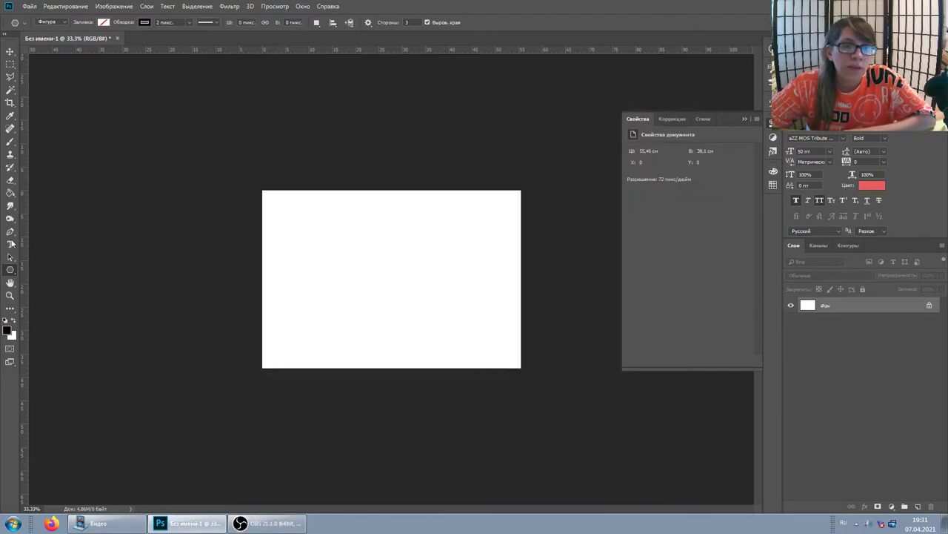
Type 'ролаврыаовраа' on the canvas and enlarge it to span most of the canvas.
left_click(10, 244)
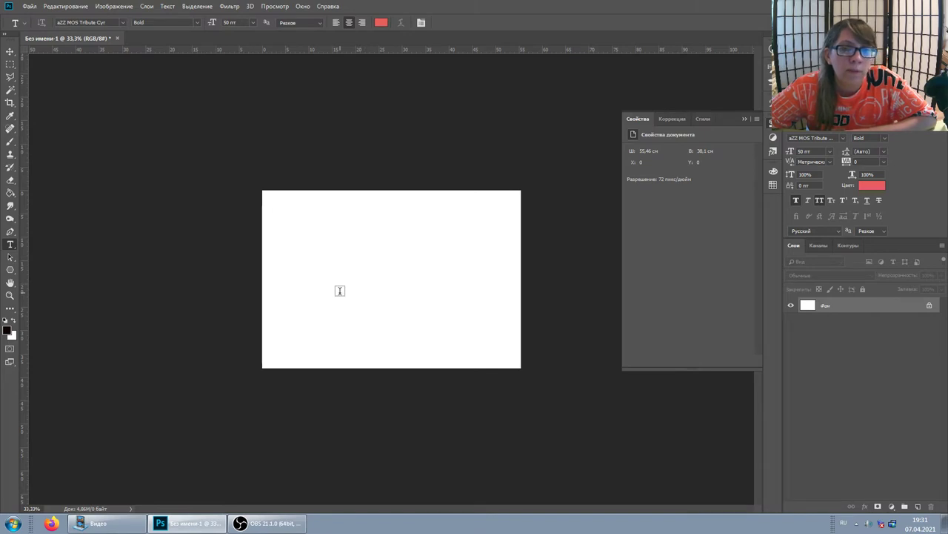
left_click(305, 289)
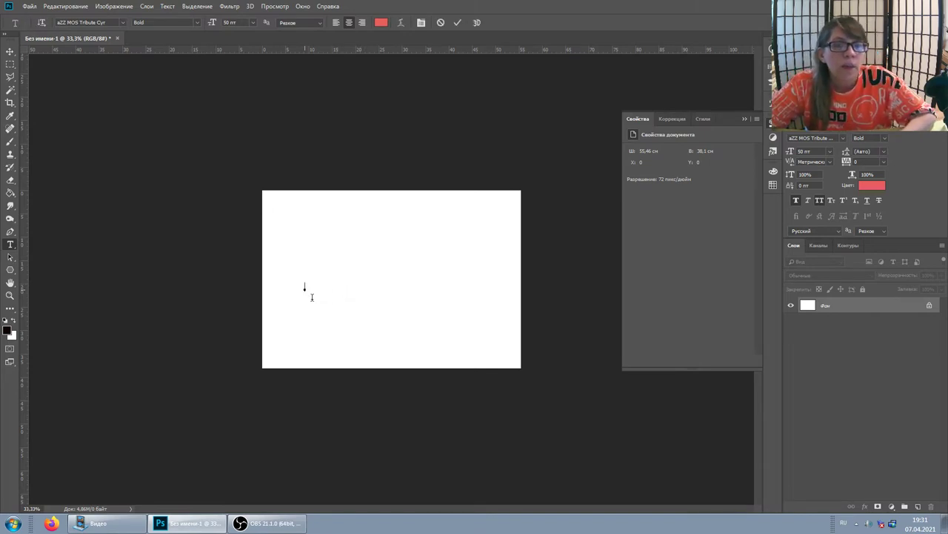
type("ролаврыаовраа")
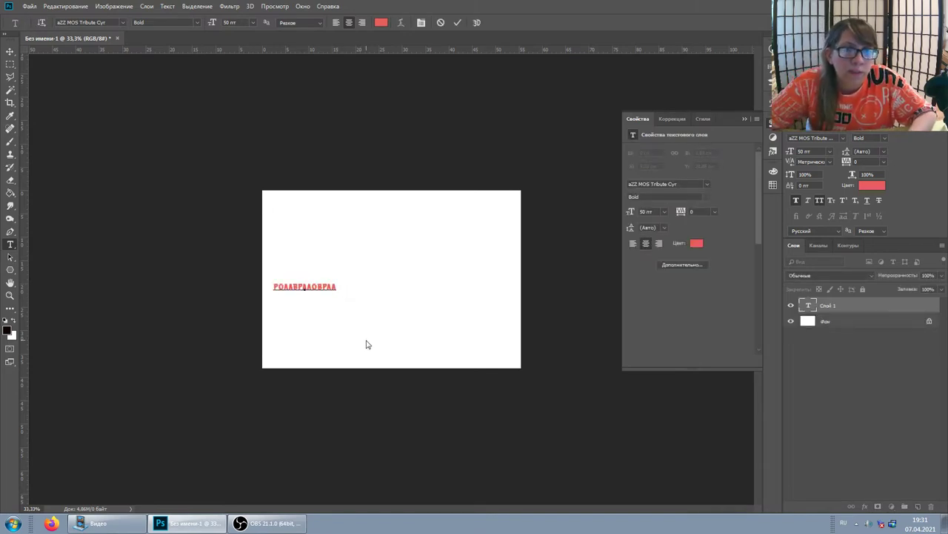
left_click_drag(396, 245, 496, 209)
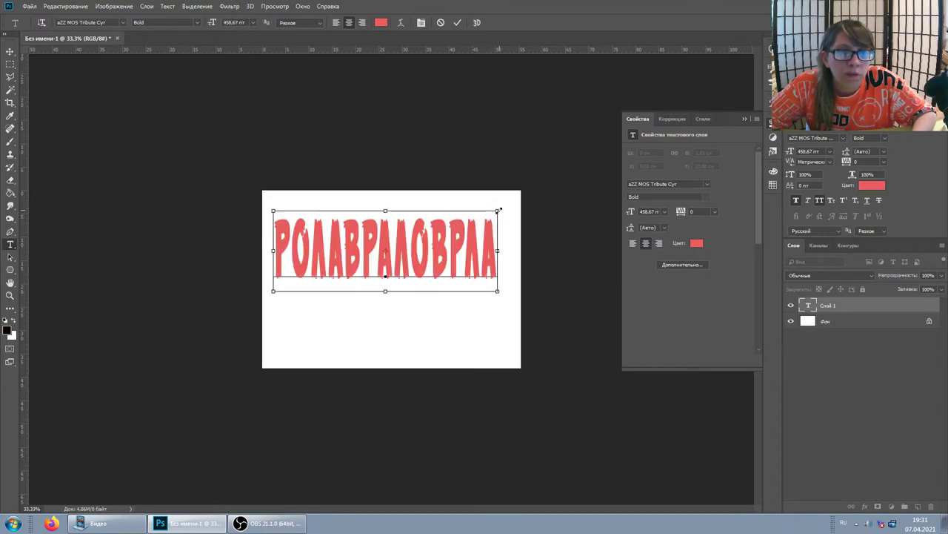
key("ctrl+Return")
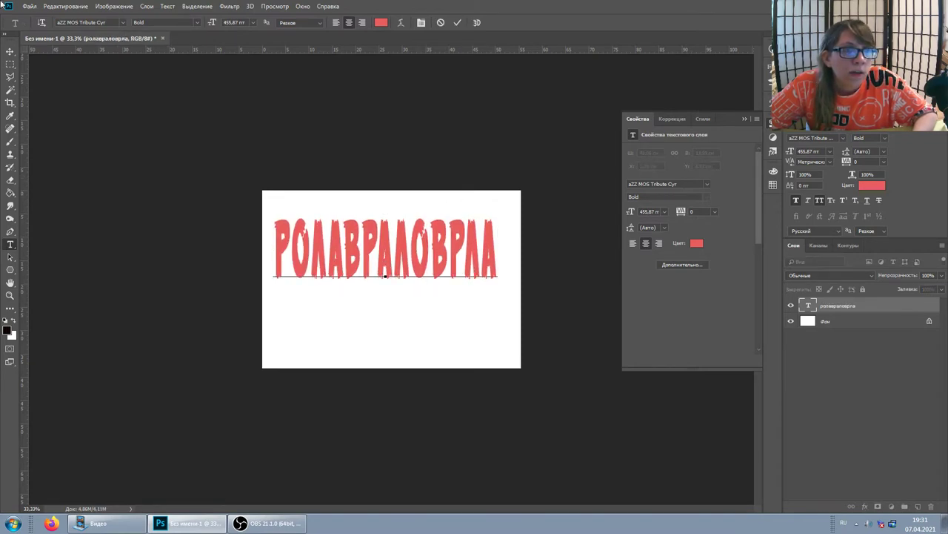
Move the word to the centre of the canvas and deselect the layer.
key("v")
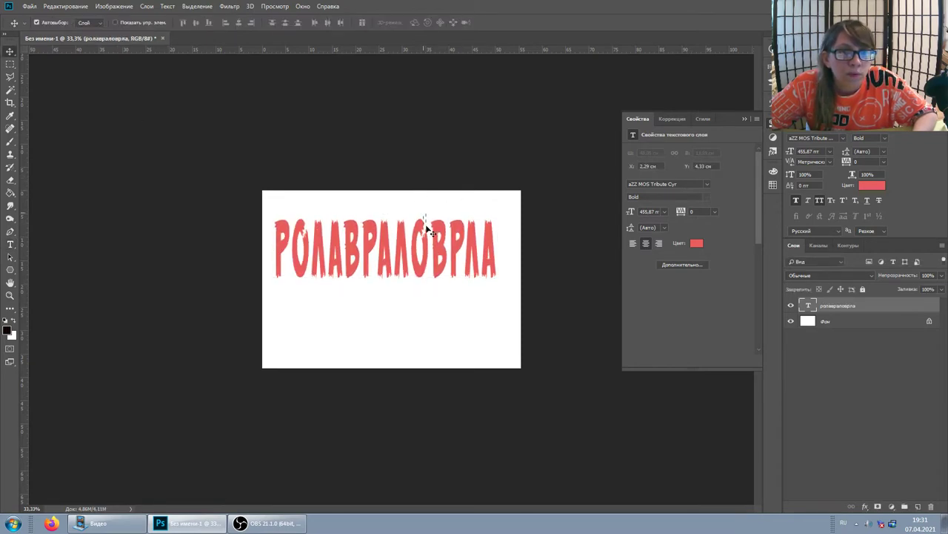
left_click_drag(428, 230, 430, 258)
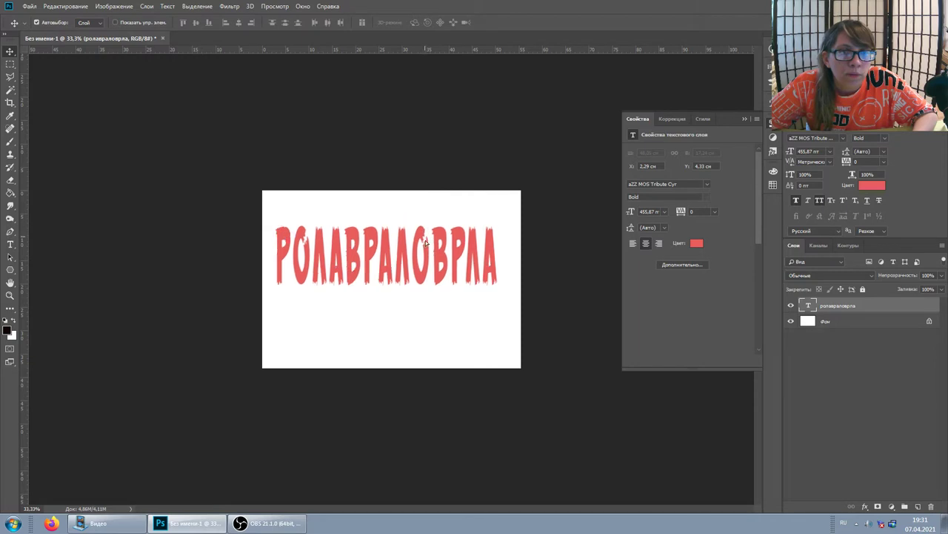
left_click(833, 360)
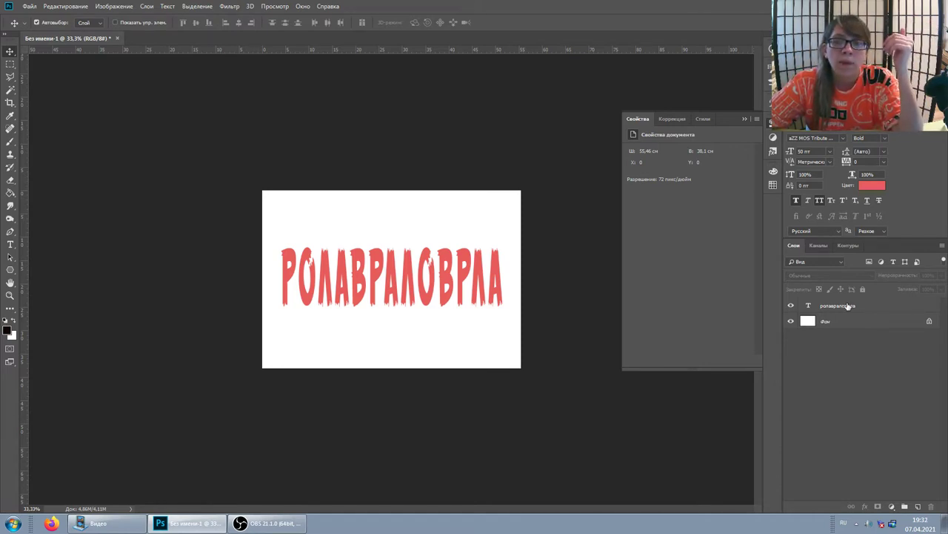
Open the Layer Style dialog for the word's text layer.
left_click(841, 306)
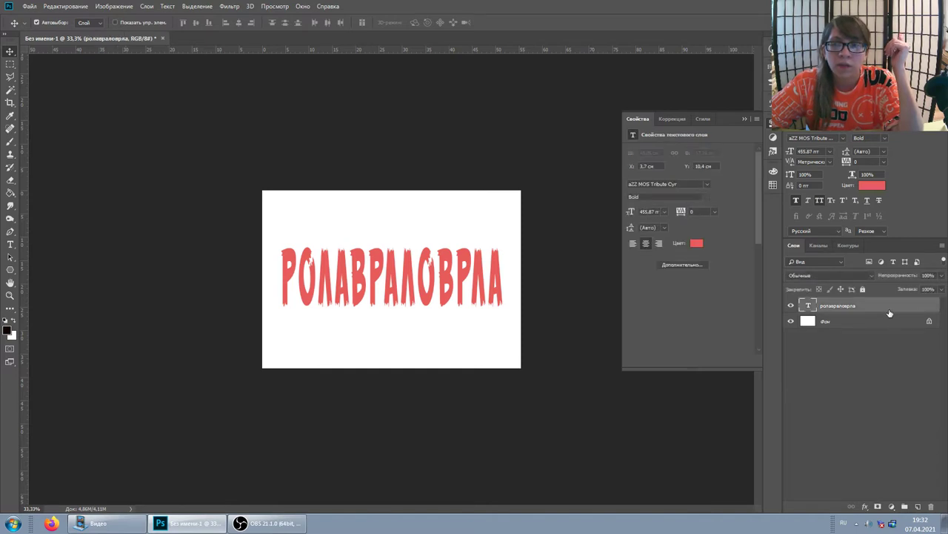
double_click(870, 306)
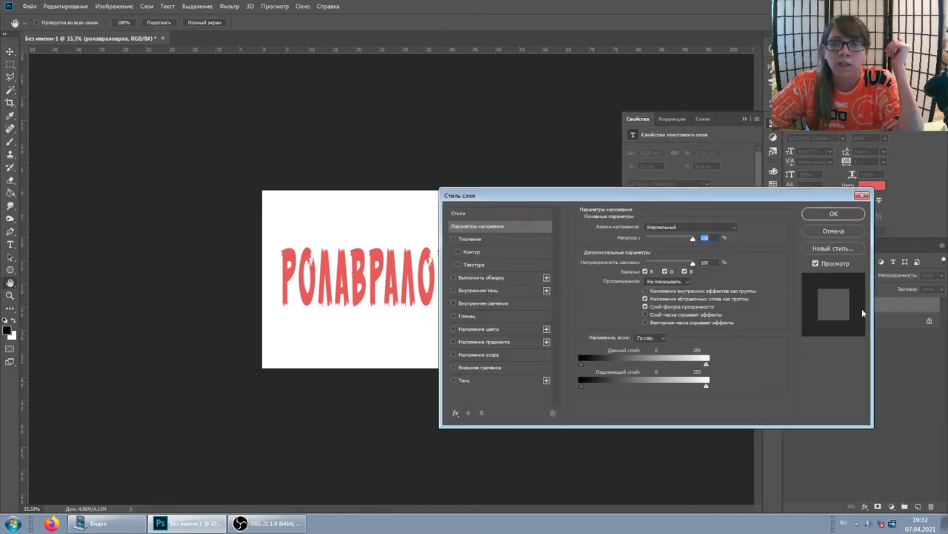
left_click(863, 196)
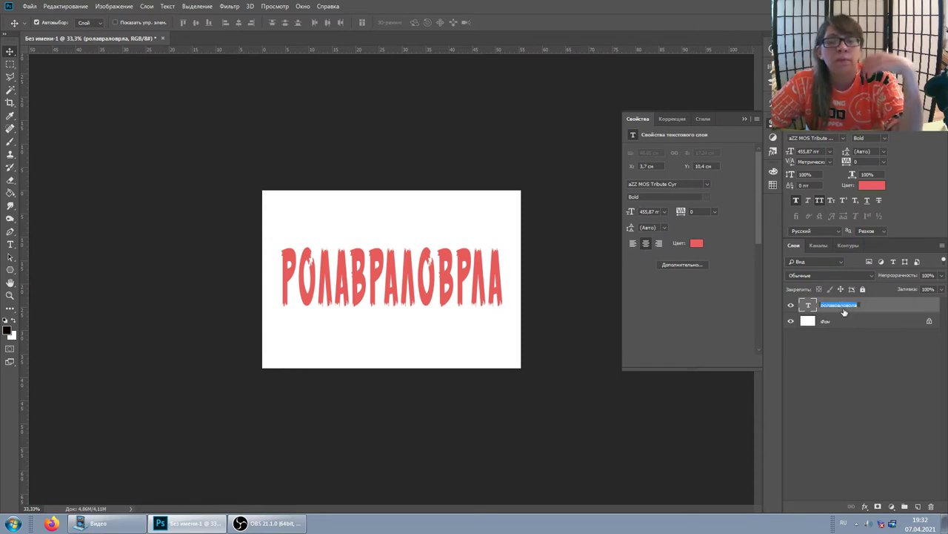
left_click(882, 305)
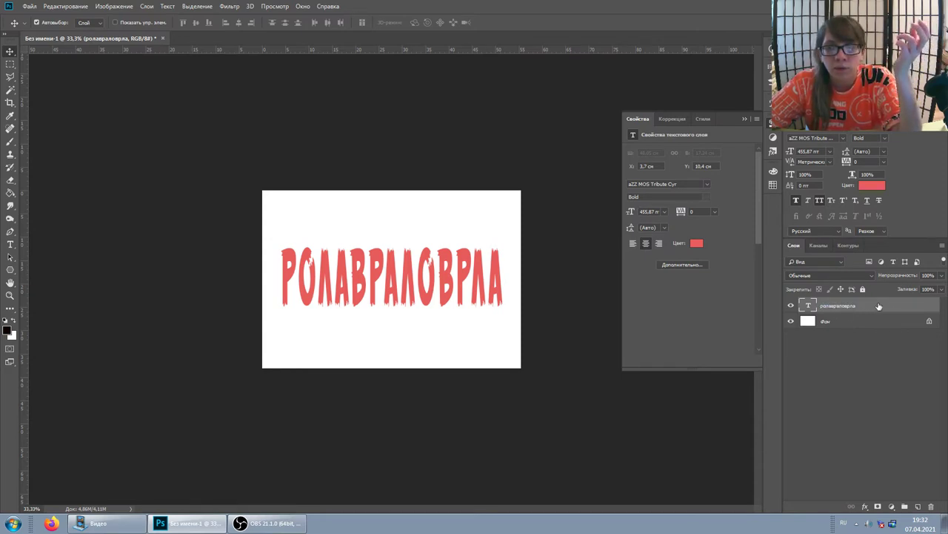
double_click(884, 306)
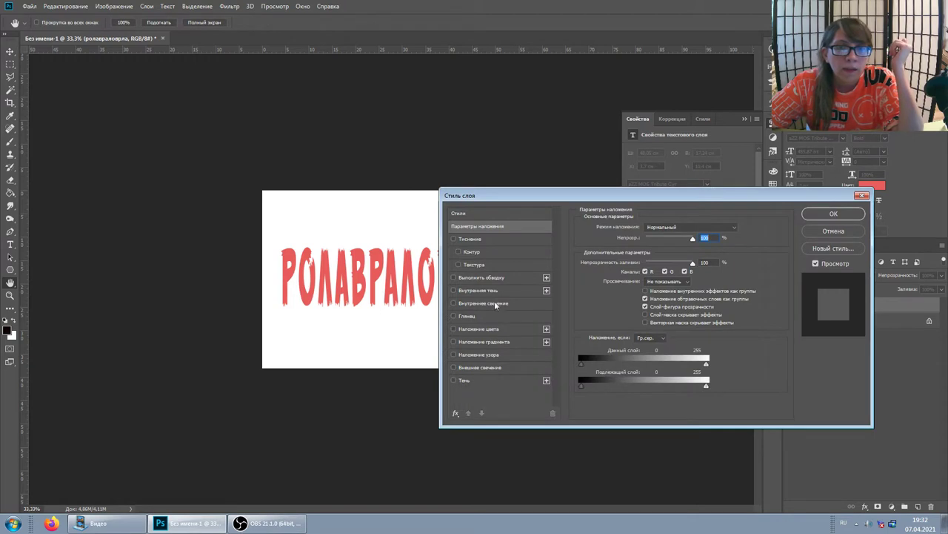
Turn on Gradient Overlay and choose the yellow-violet-orange-blue gradient preset.
left_click(482, 342)
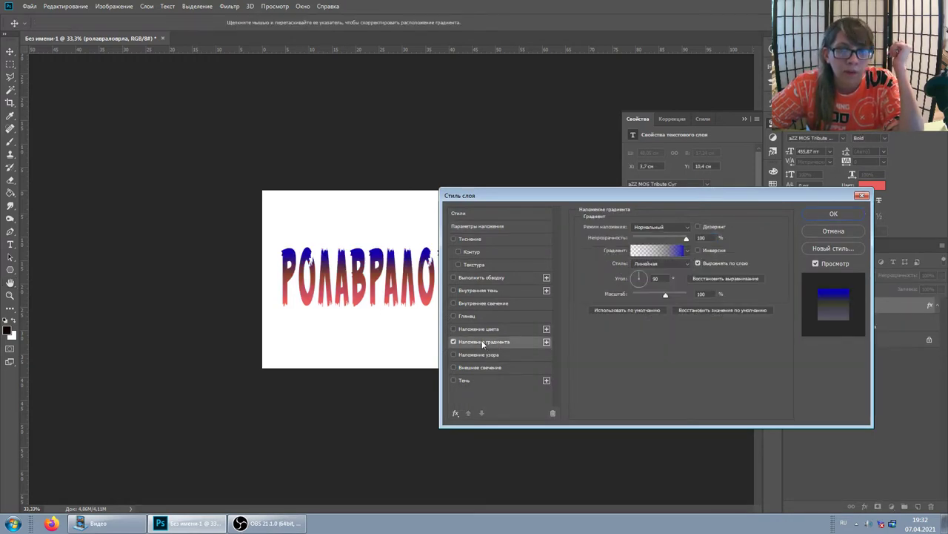
left_click(669, 251)
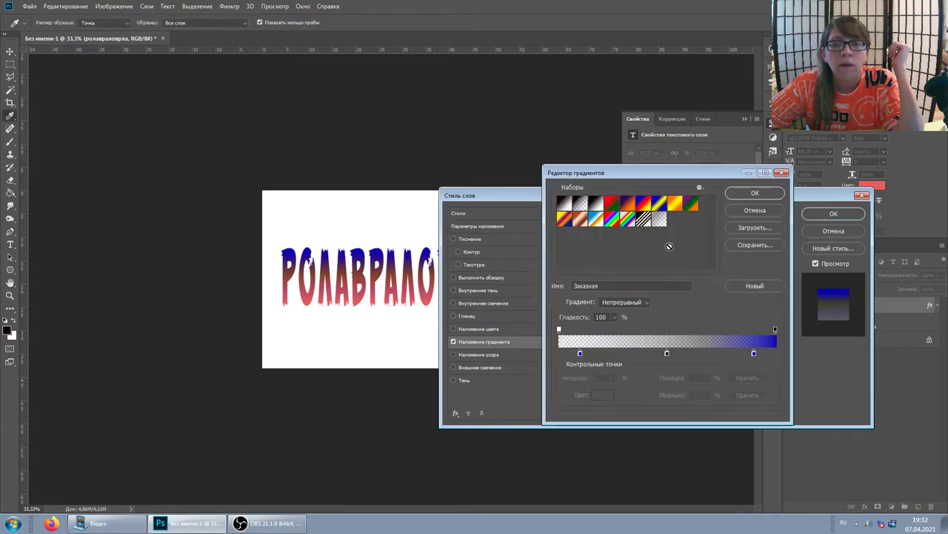
left_click(657, 203)
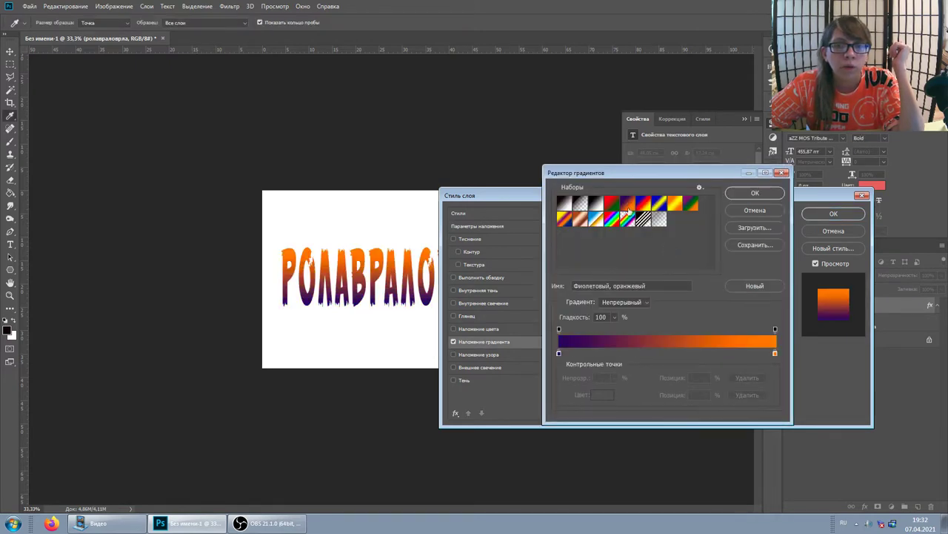
left_click(612, 219)
left_click(568, 219)
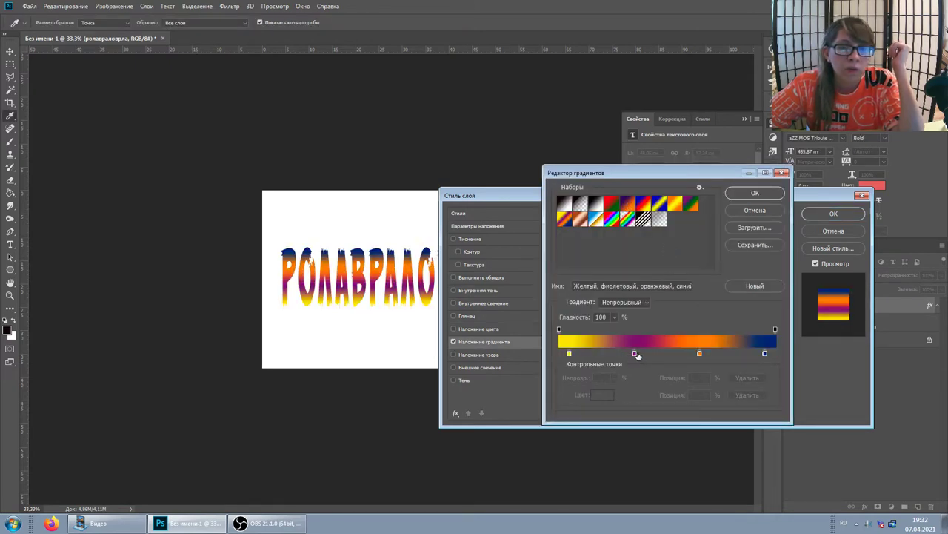
Return the left opacity stop to the start and apply the gradient overlay.
left_click(636, 354)
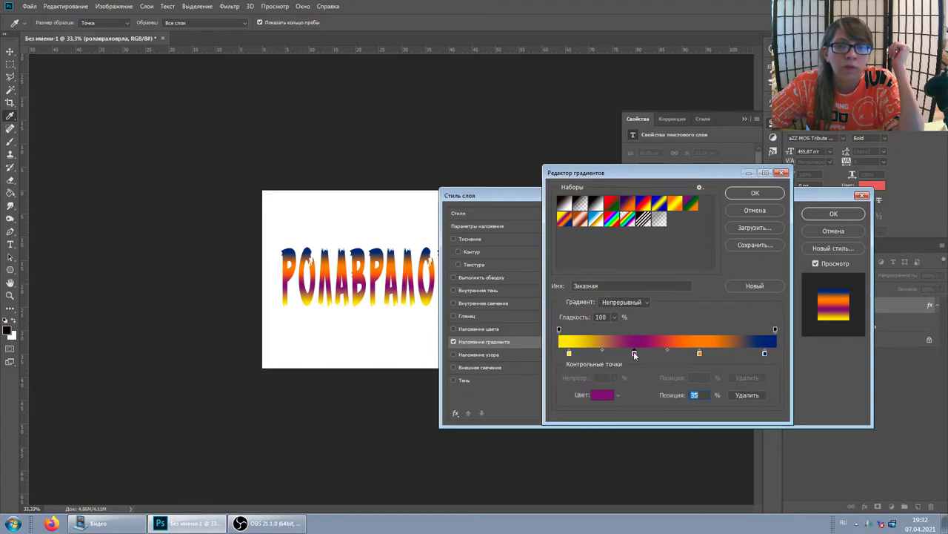
left_click(559, 330)
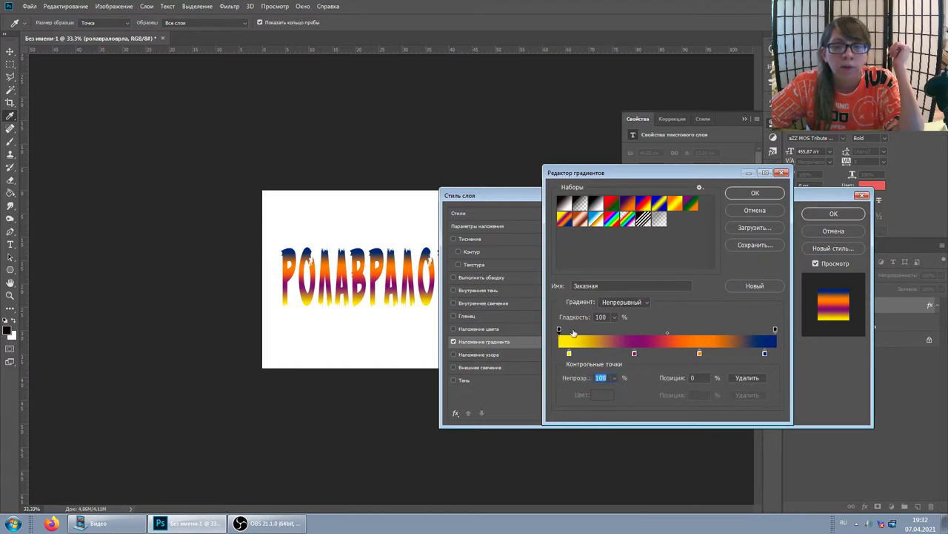
left_click_drag(593, 330, 559, 329)
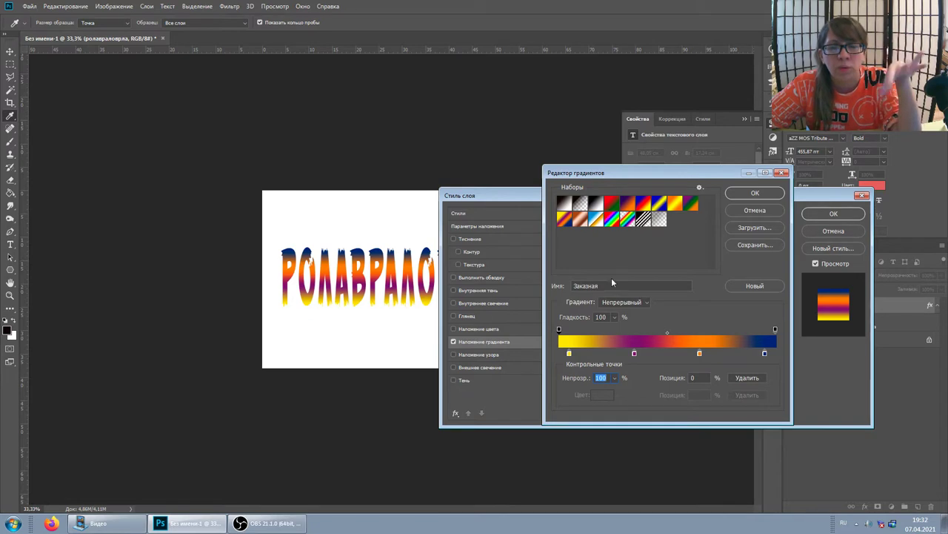
left_click(744, 196)
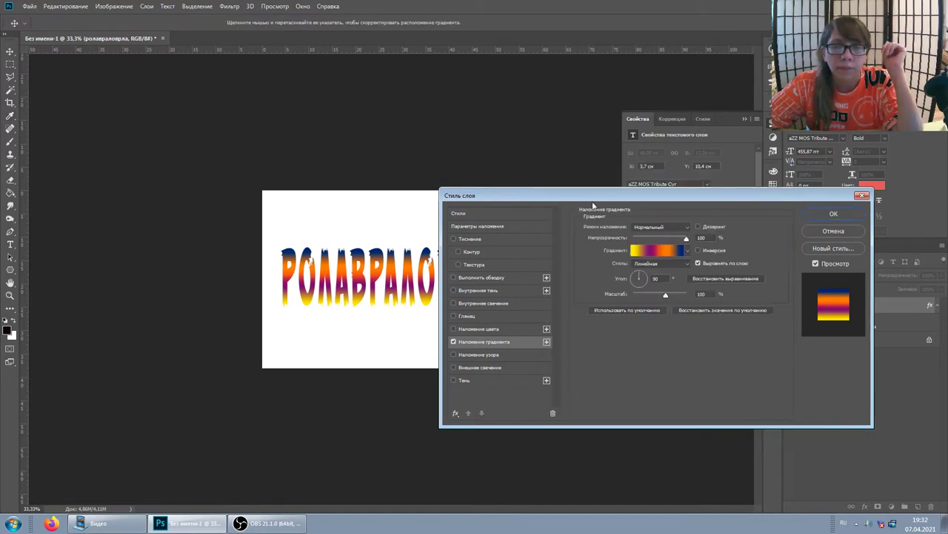
left_click(825, 218)
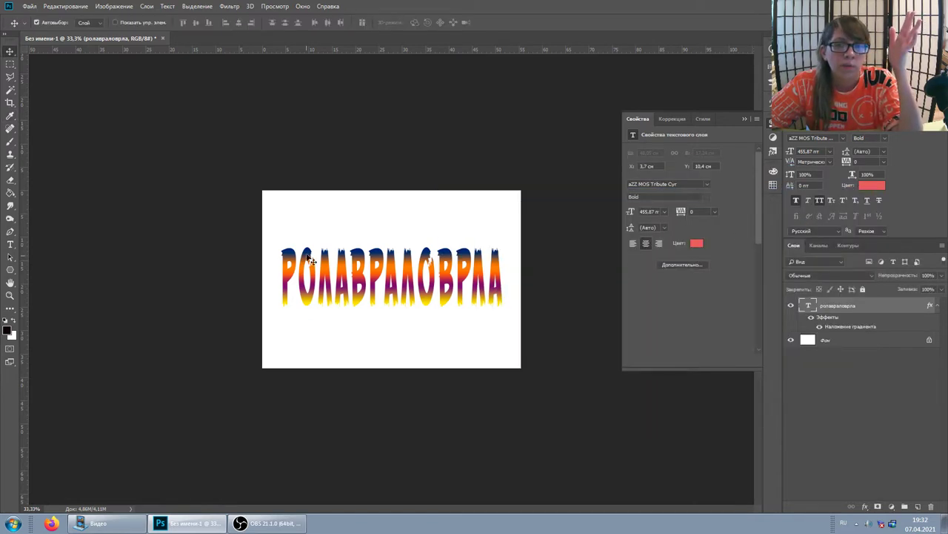
Reopen the Gradient Overlay, angle it diagonally and try the Radial style.
double_click(844, 306)
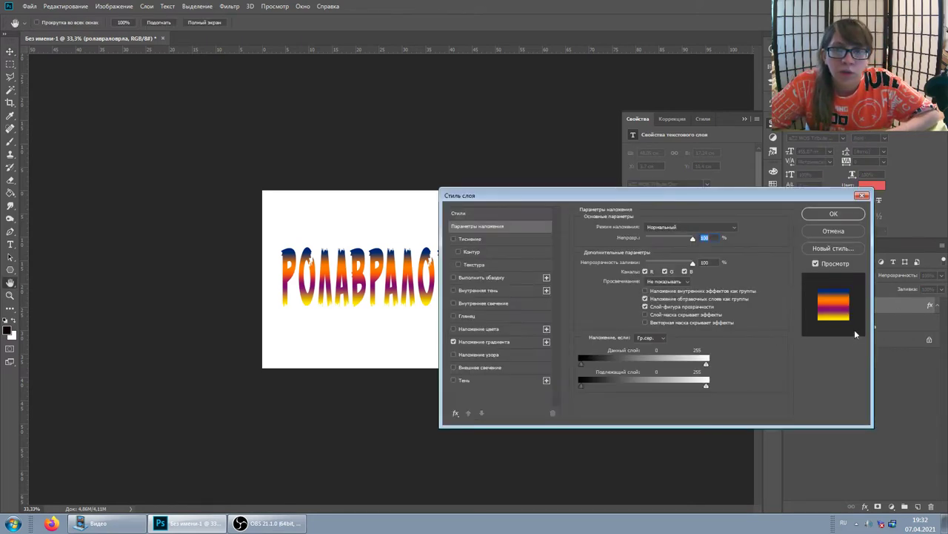
left_click(507, 342)
left_click(660, 263)
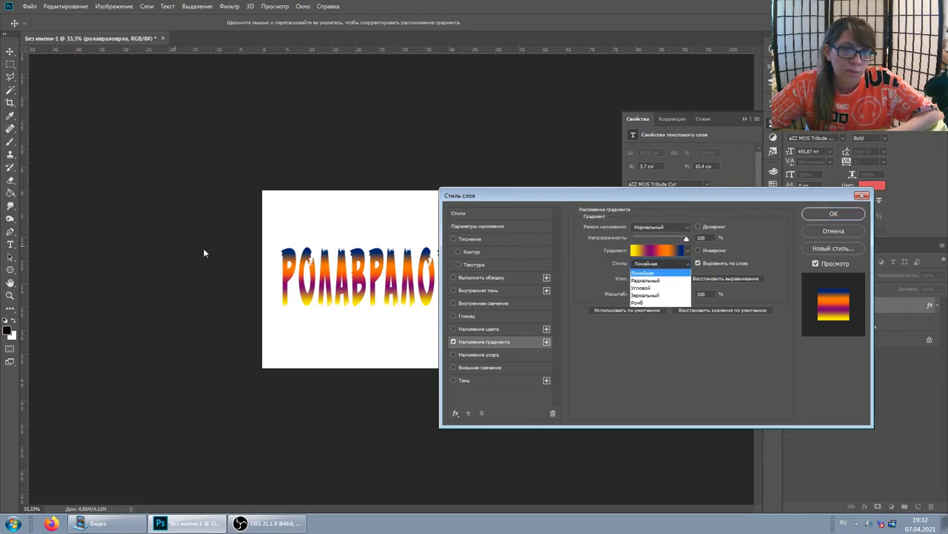
left_click(726, 379)
left_click(643, 280)
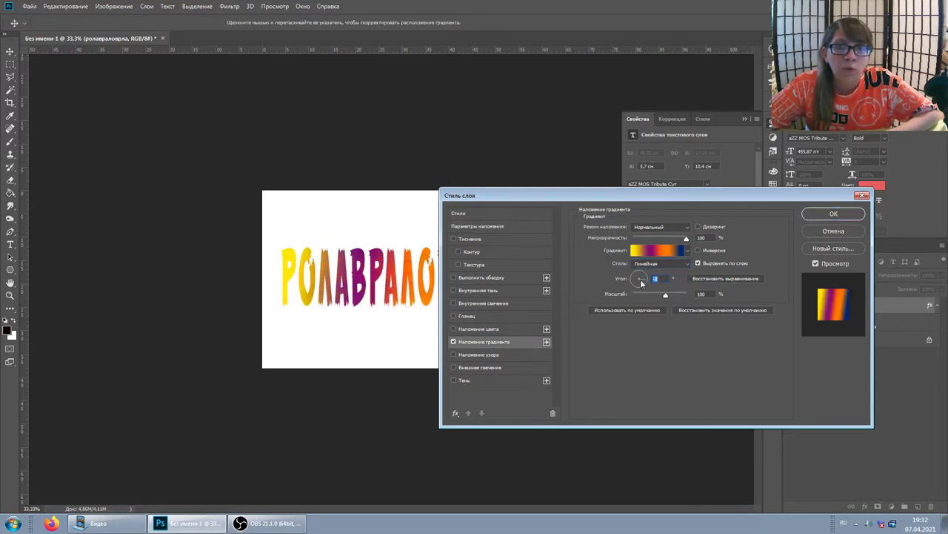
mouse_move(642, 283)
left_mouse_down()
mouse_move(633, 286)
mouse_move(639, 271)
left_mouse_up()
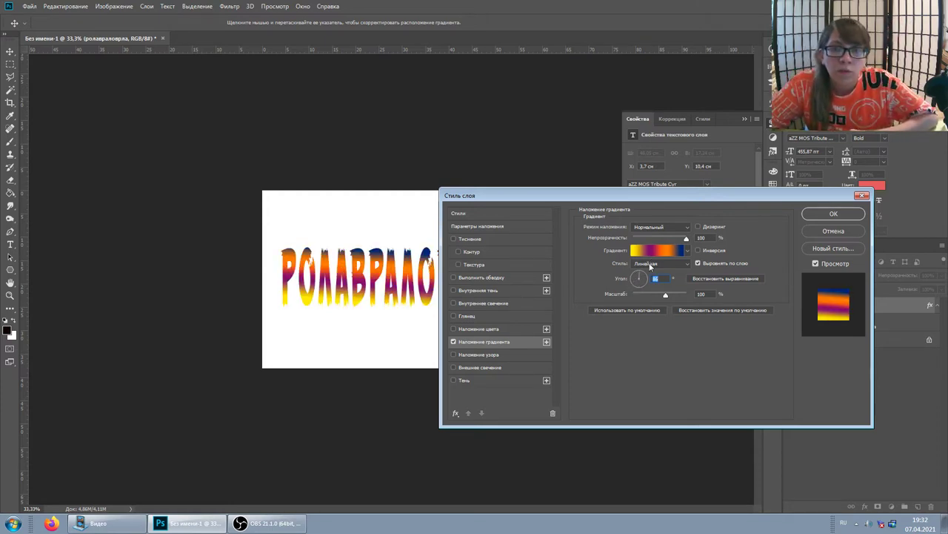
left_click(650, 265)
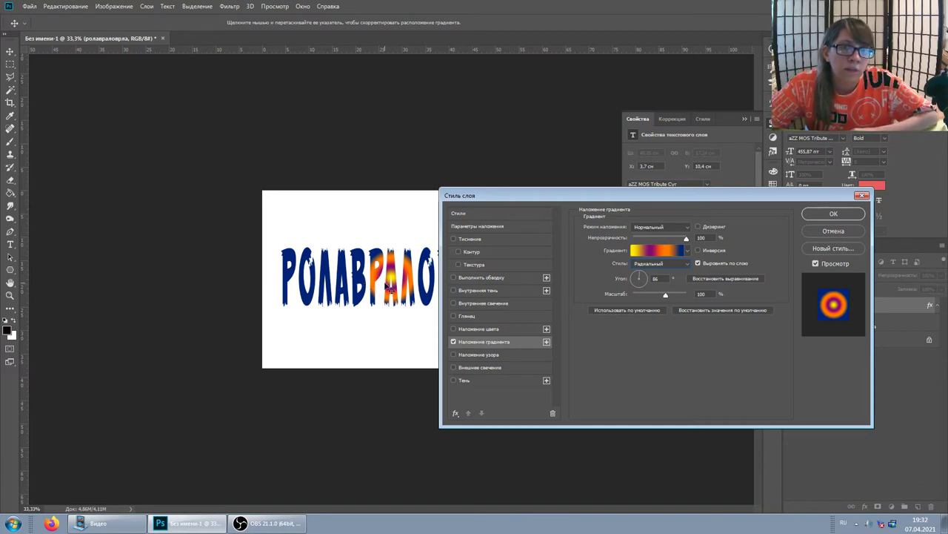
Try moving the purple, orange and blue colour stops, then discard those edits.
left_click(650, 253)
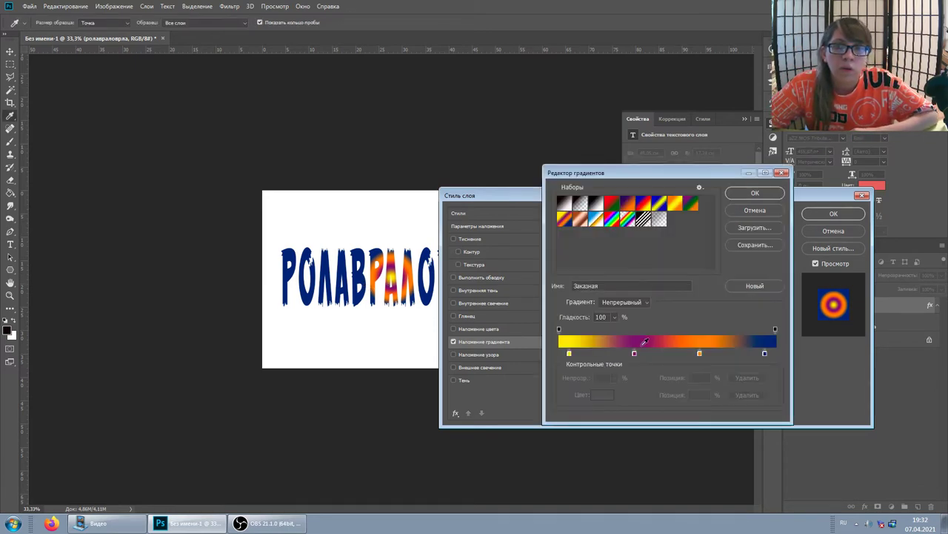
mouse_move(642, 351)
left_mouse_down()
mouse_move(751, 354)
mouse_move(576, 352)
left_mouse_up()
left_click_drag(723, 354, 659, 353)
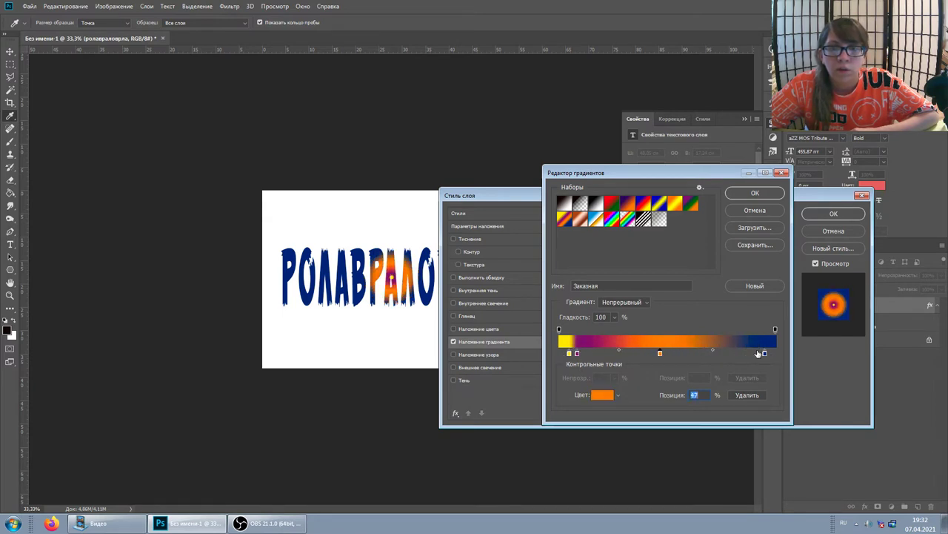
left_click_drag(765, 353, 659, 354)
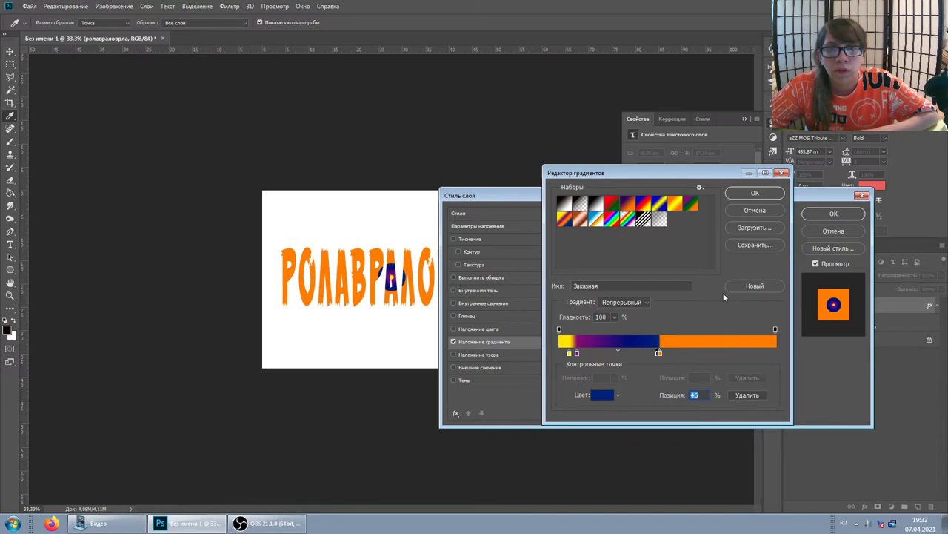
left_click(750, 211)
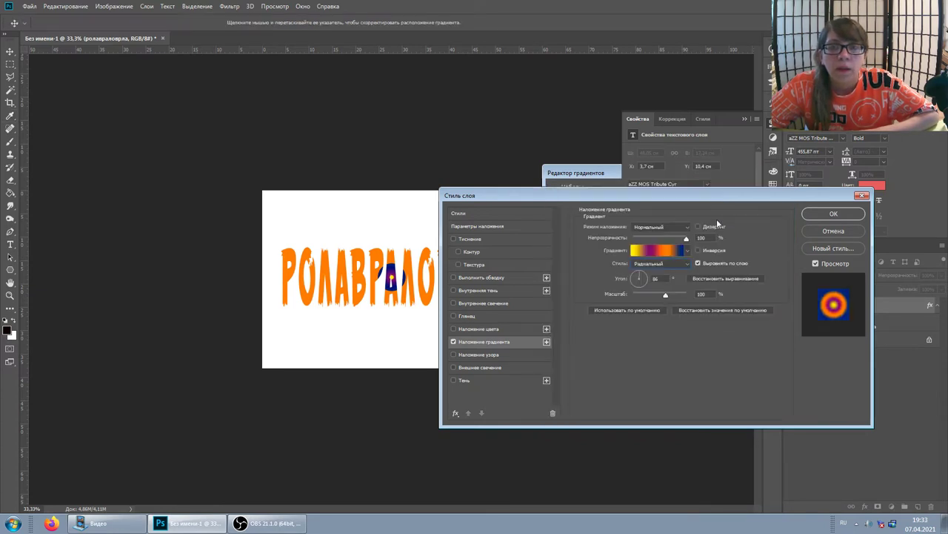
Preview Angle, Reflected and Diamond styles, then go back to Linear and apply.
left_click(659, 263)
left_click(644, 288)
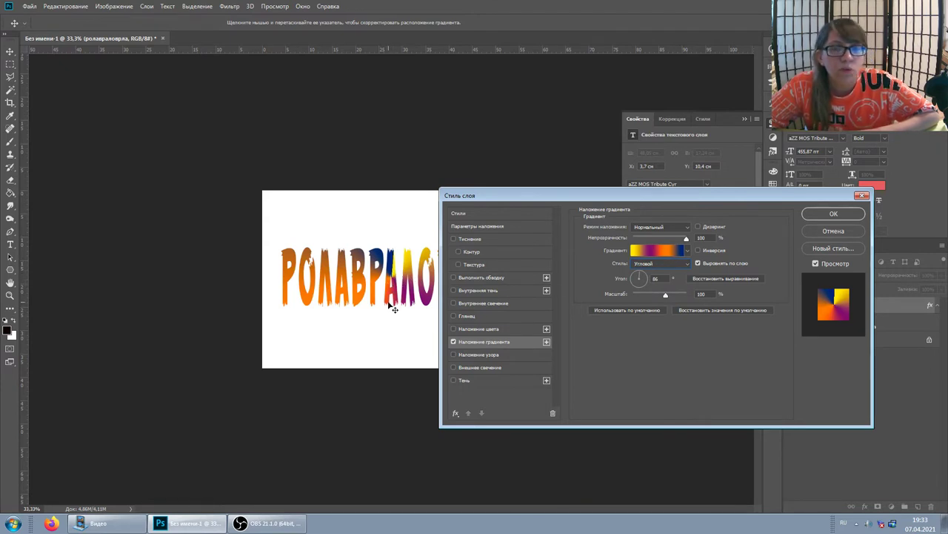
left_click(668, 265)
left_click(651, 298)
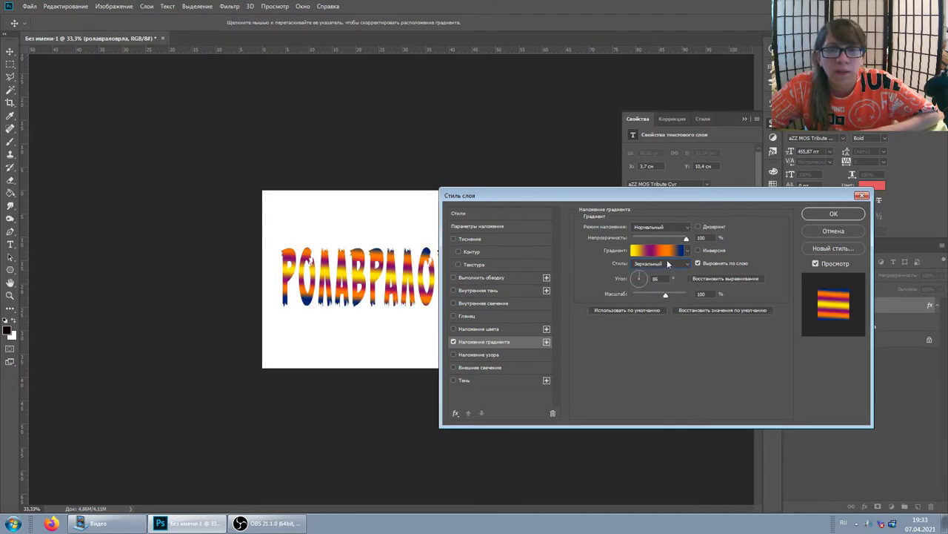
left_click(668, 264)
left_click(643, 309)
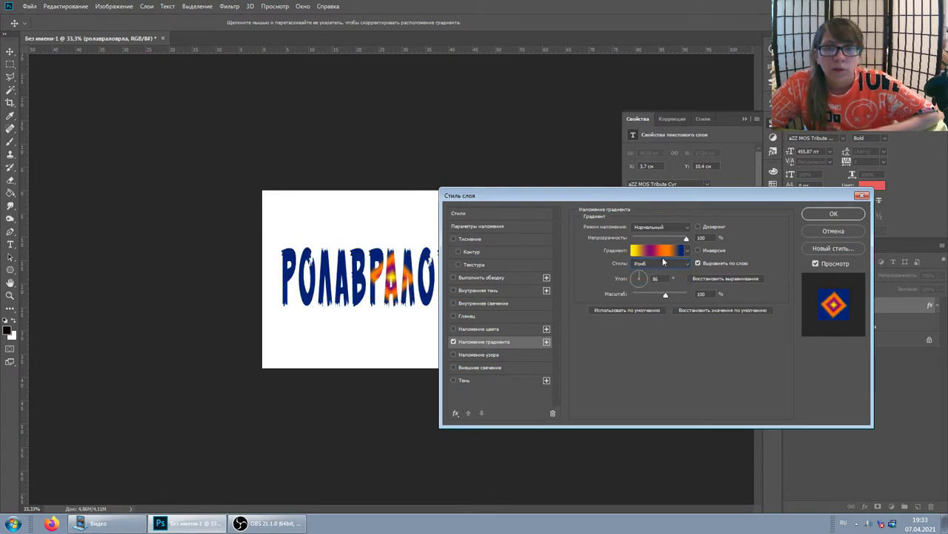
left_click(665, 264)
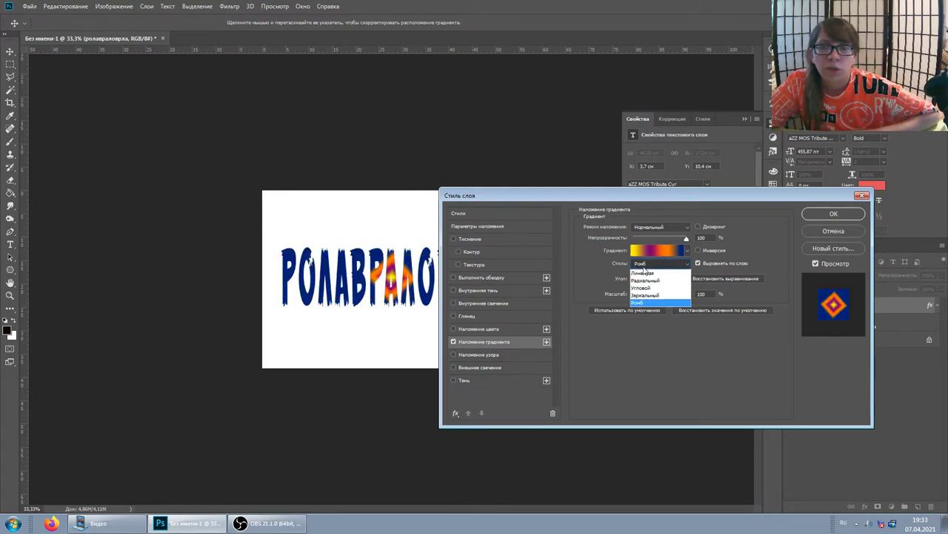
left_click(833, 214)
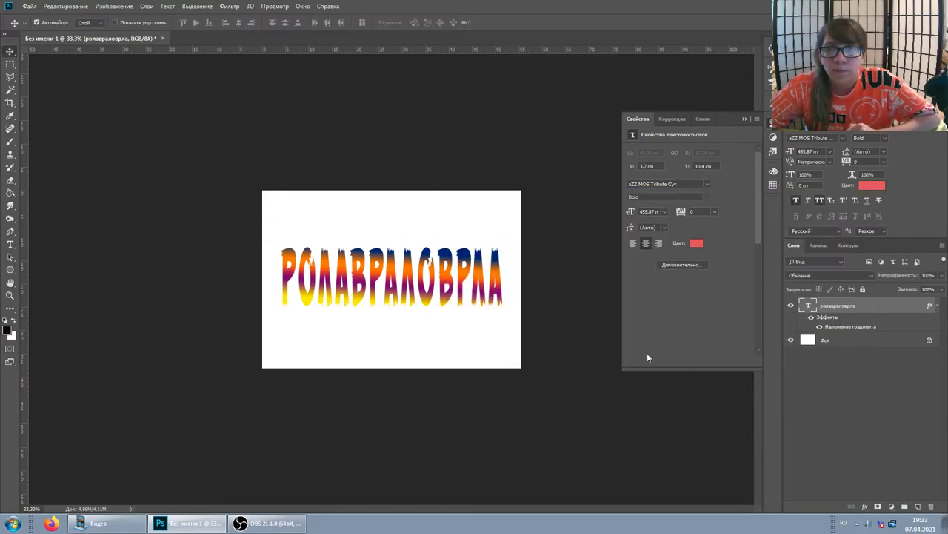
Hide the word's gradient overlay effect so the text shows plain red.
left_click(811, 318)
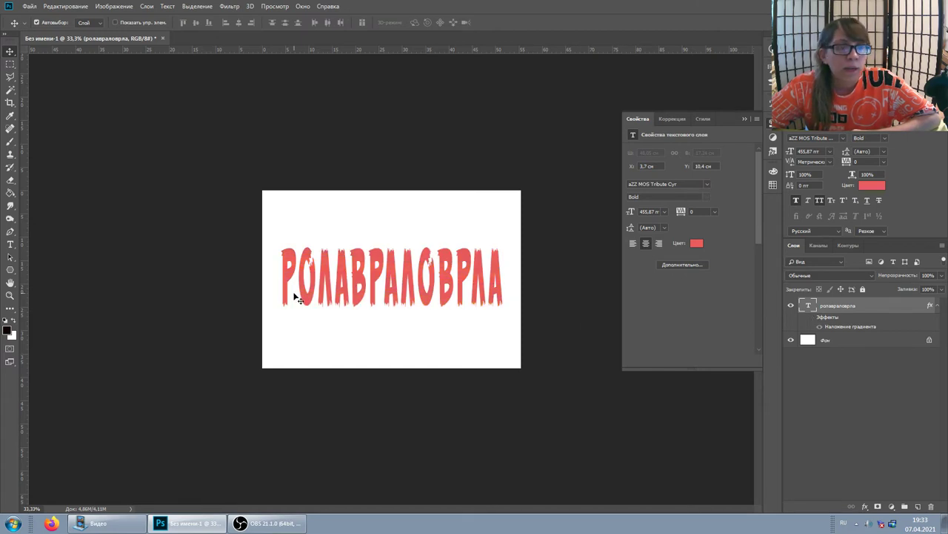
left_click(9, 270)
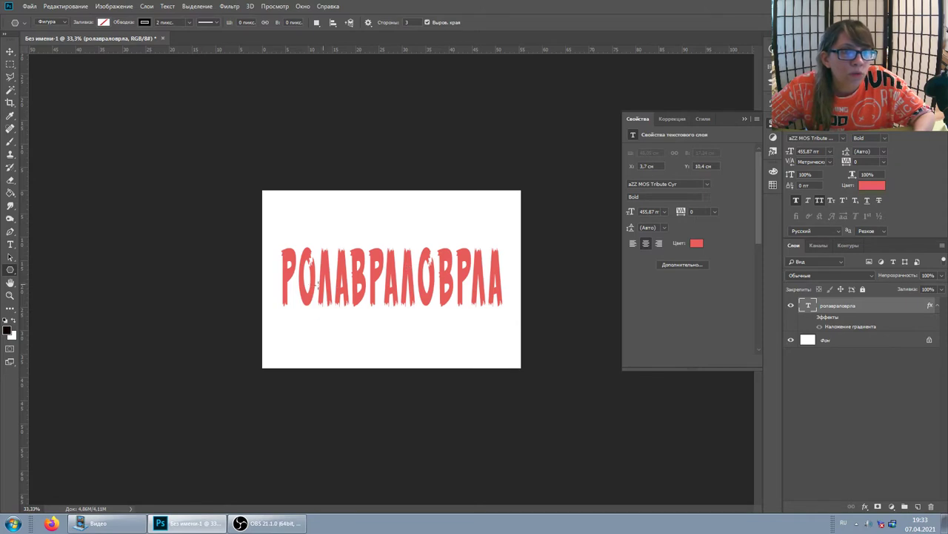
Draw a triangle with the Polygon tool over the left part of the word.
right_click(10, 270)
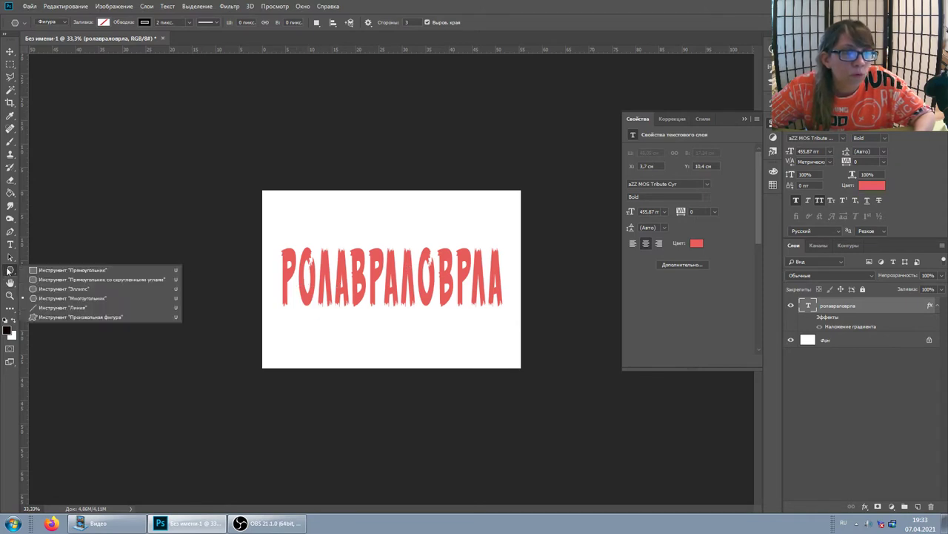
left_click(66, 298)
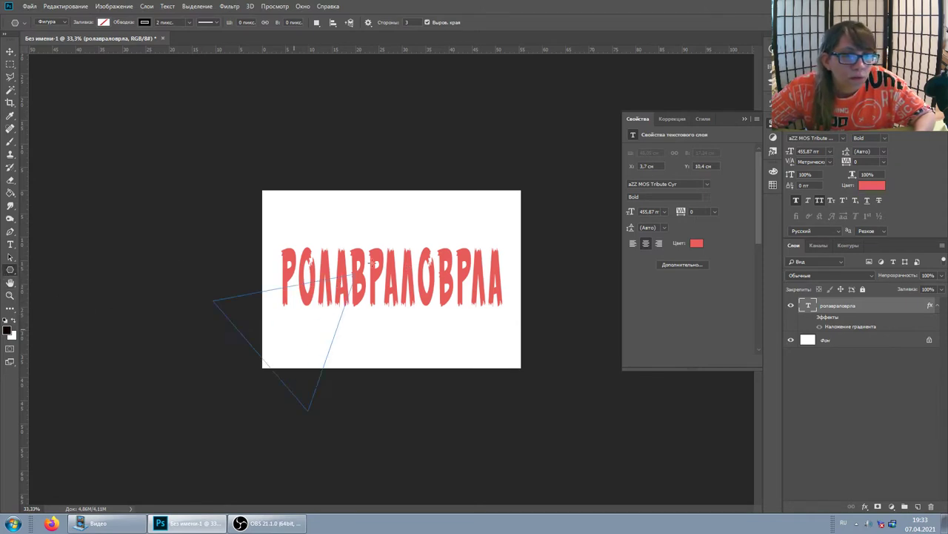
left_click_drag(292, 328, 185, 294)
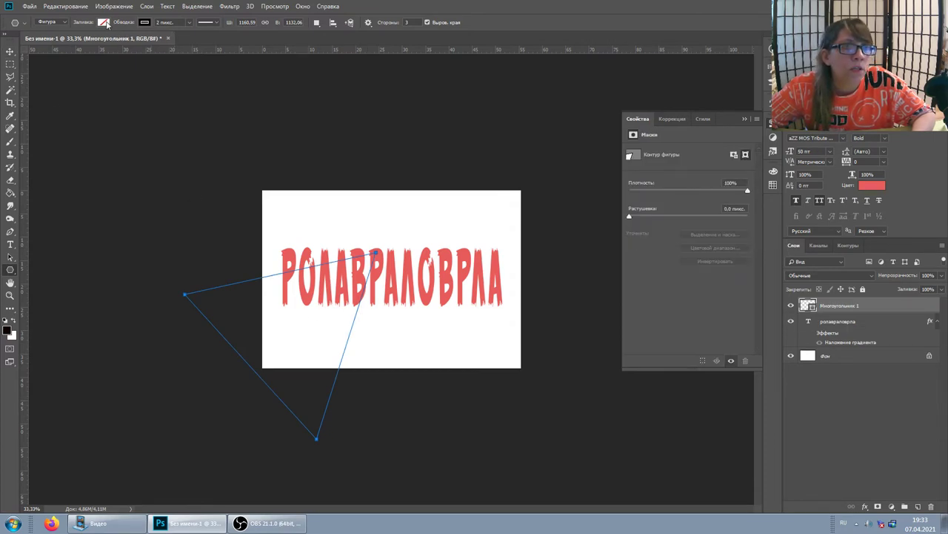
Fill the triangle with a violet-red-yellow gradient and place a copy up and right.
left_click(104, 23)
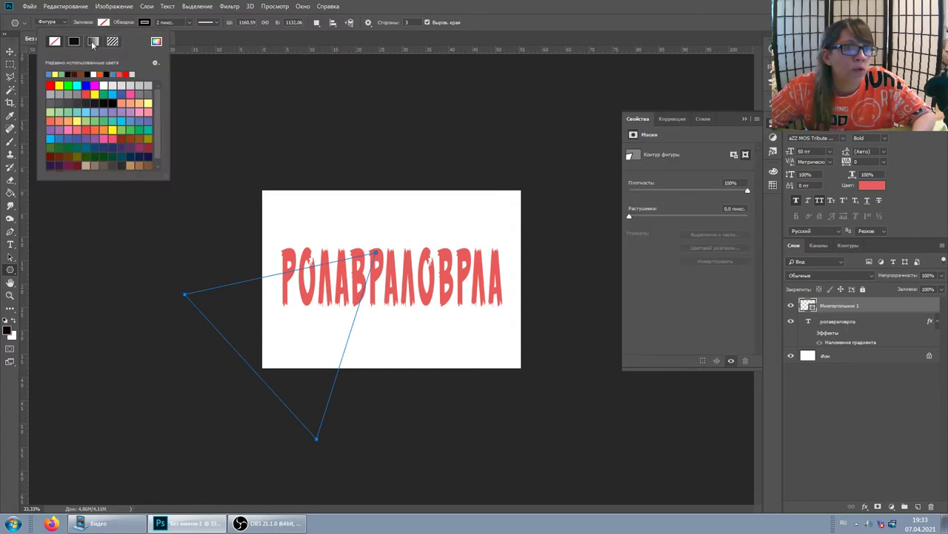
left_click(93, 42)
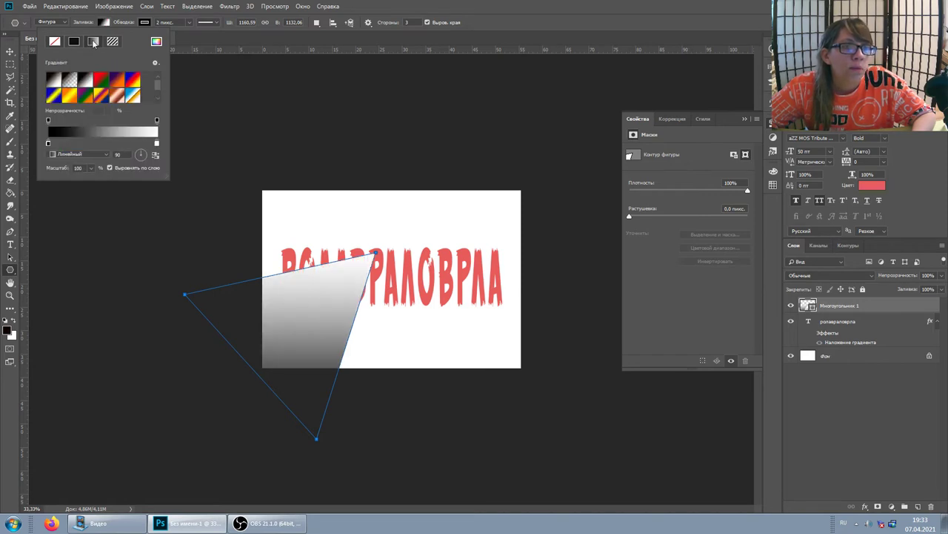
left_click(102, 93)
left_click(134, 96)
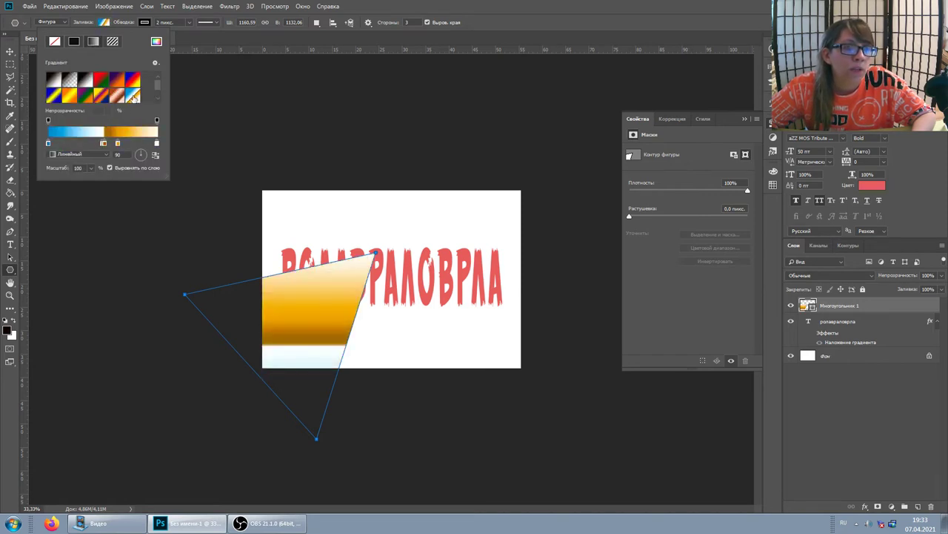
left_click(133, 79)
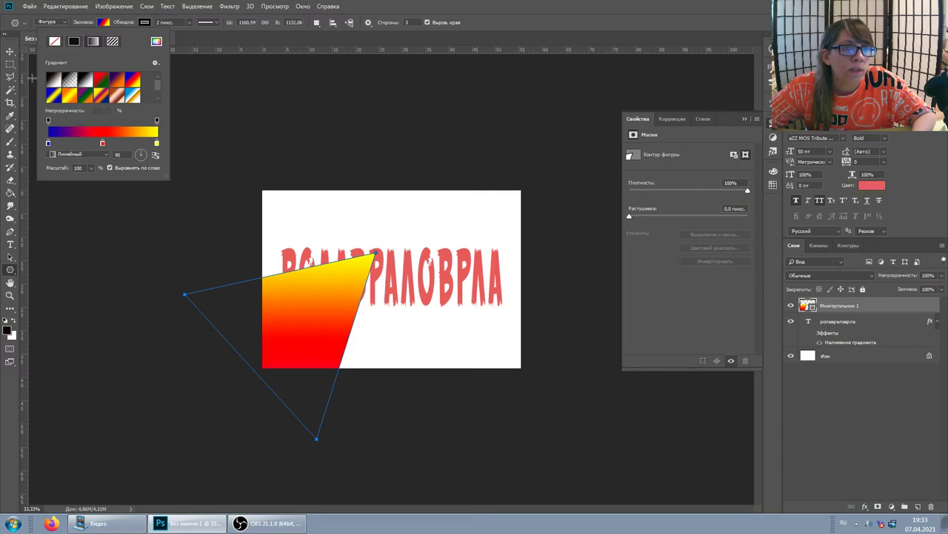
left_click(10, 51)
mouse_move(318, 301)
left_mouse_down()
mouse_move(341, 281)
mouse_move(448, 286)
left_mouse_up()
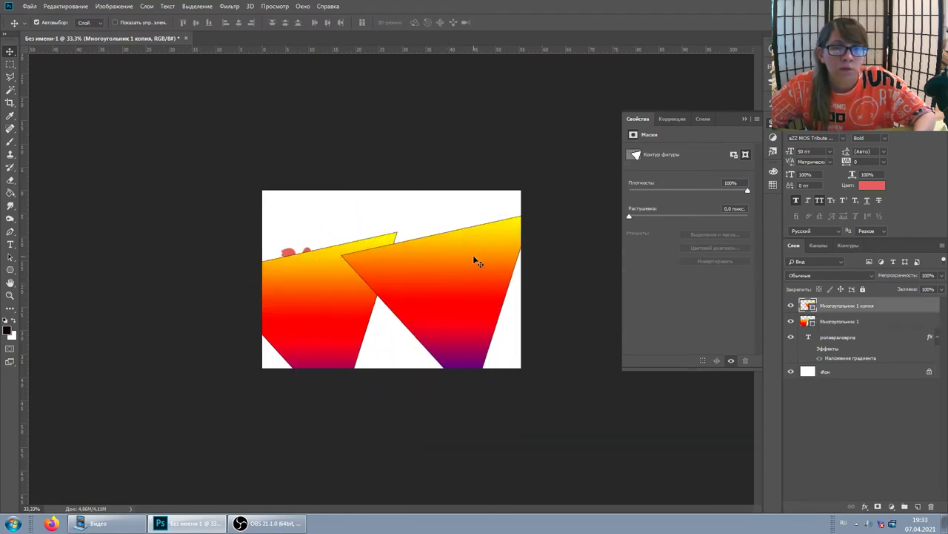
Rotate the triangle copy about -50°, shrink it to about 58% and move it up.
key("ctrl+t")
mouse_move(546, 407)
left_mouse_down()
mouse_move(459, 309)
mouse_move(498, 338)
left_mouse_up()
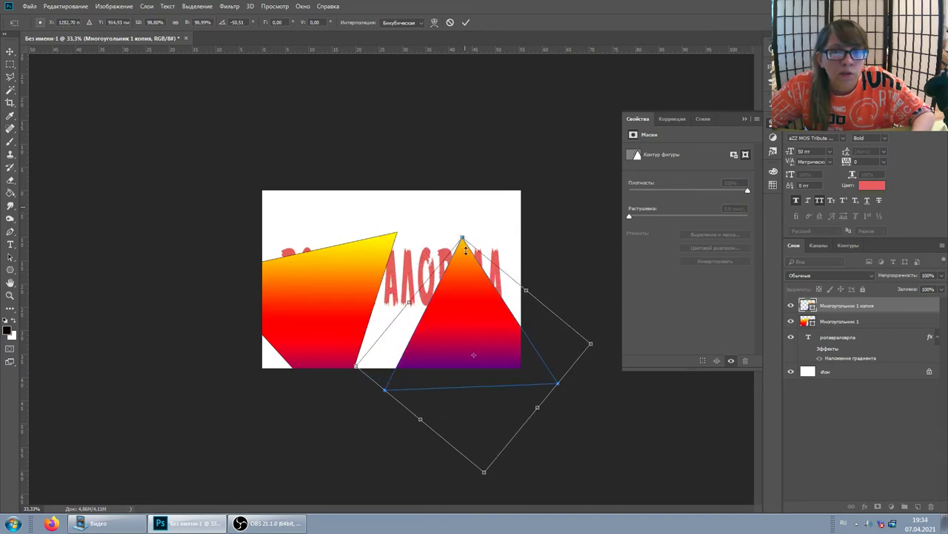
left_click_drag(463, 208, 472, 318)
left_click_drag(471, 353, 447, 262)
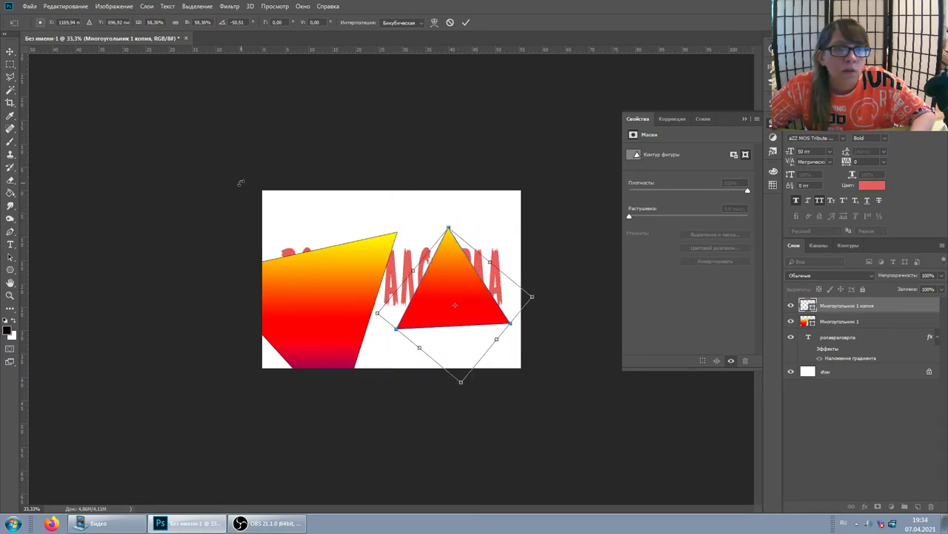
key("Return")
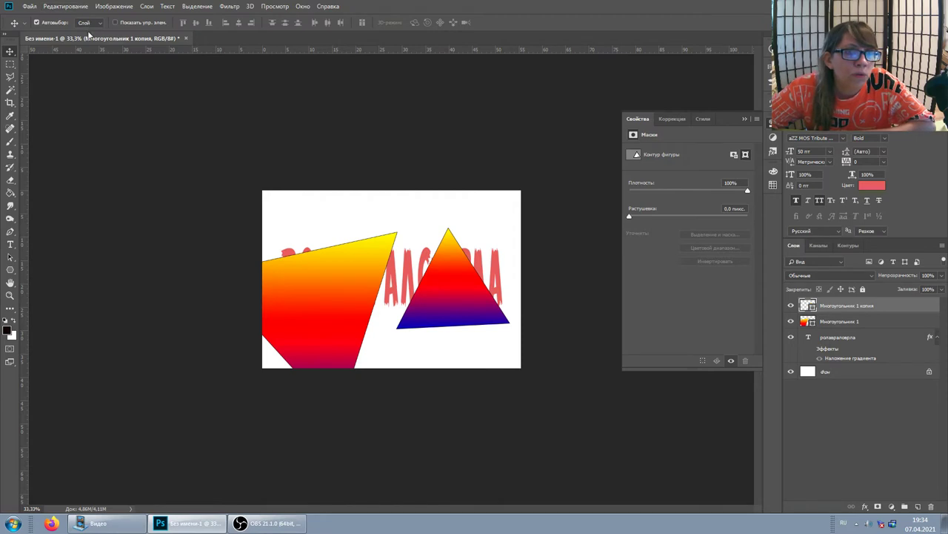
Give the triangle copy a blue-yellow-blue gradient fill.
left_click(11, 269)
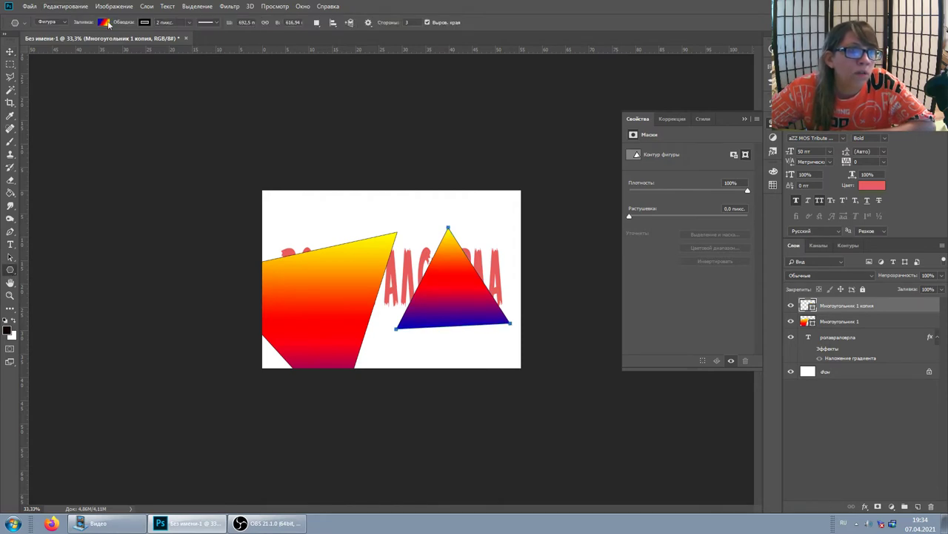
left_click(104, 23)
left_click(104, 24)
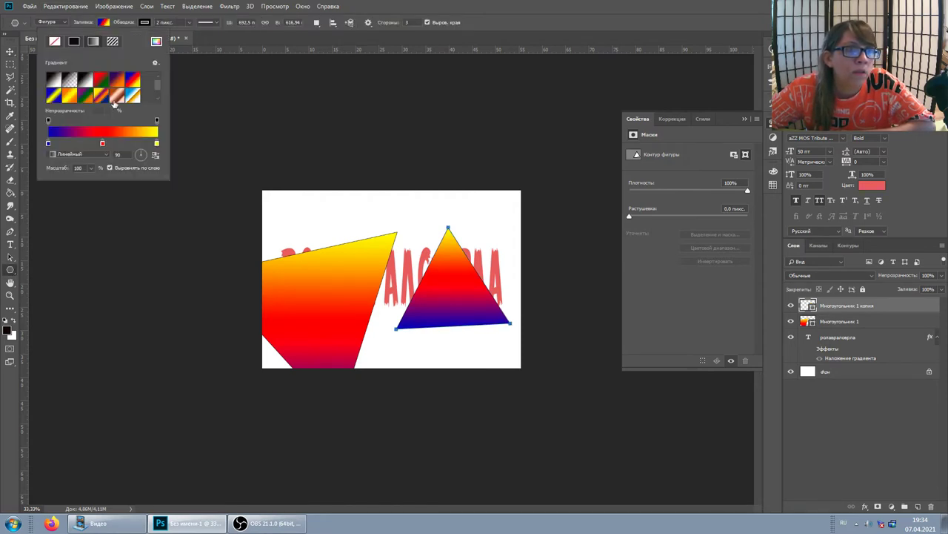
left_click(74, 96)
left_click(57, 98)
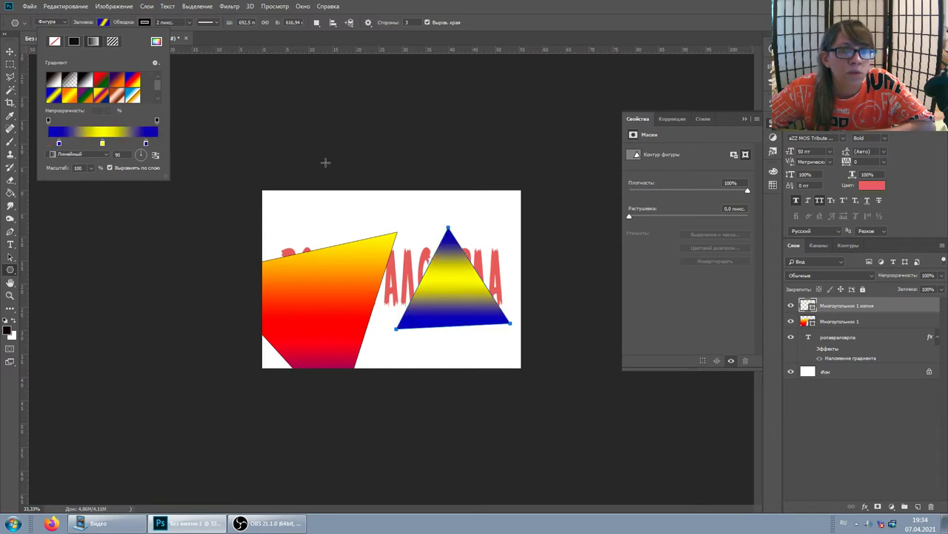
left_click(141, 26)
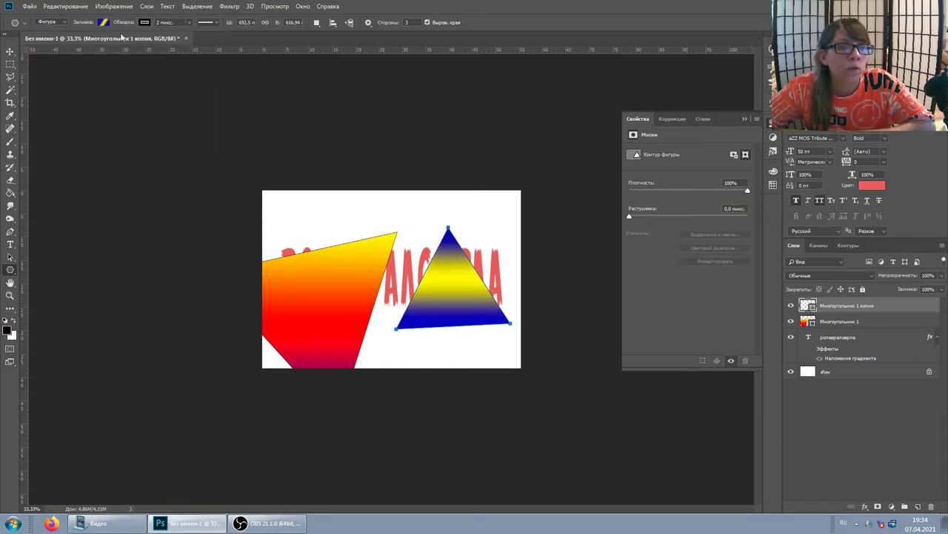
left_click(144, 22)
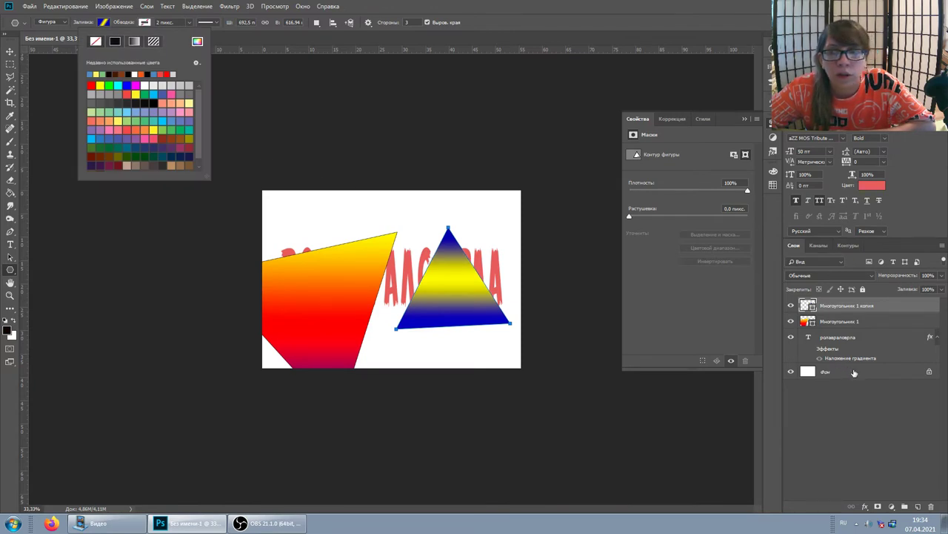
Select Многоугольник 1 and check its stroke colour swatches, leaving them unchanged.
left_click(854, 374)
left_click(854, 324)
left_click(146, 23)
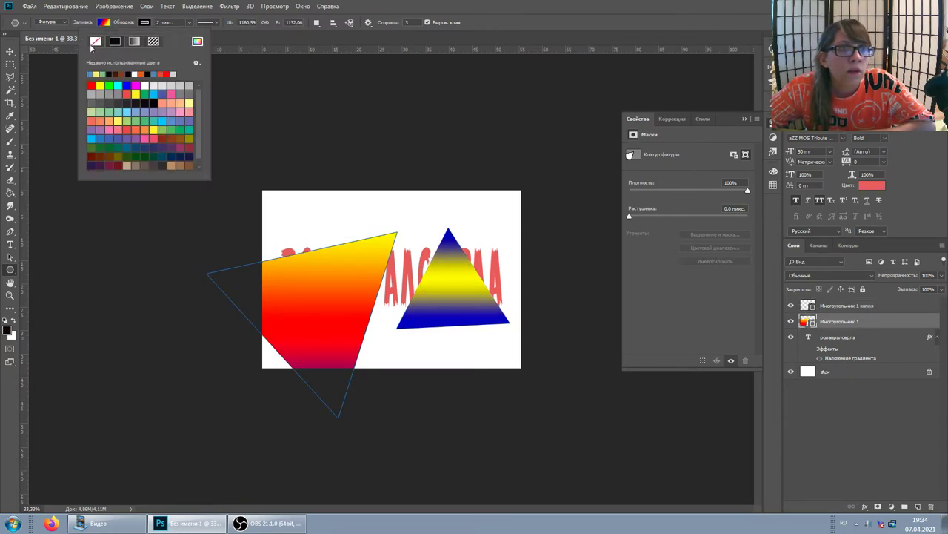
key("Escape")
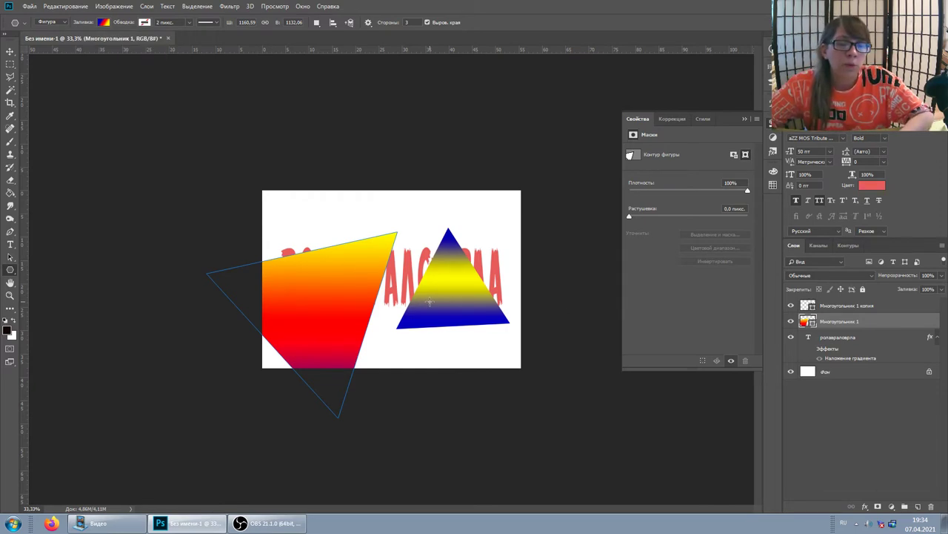
left_click(839, 422)
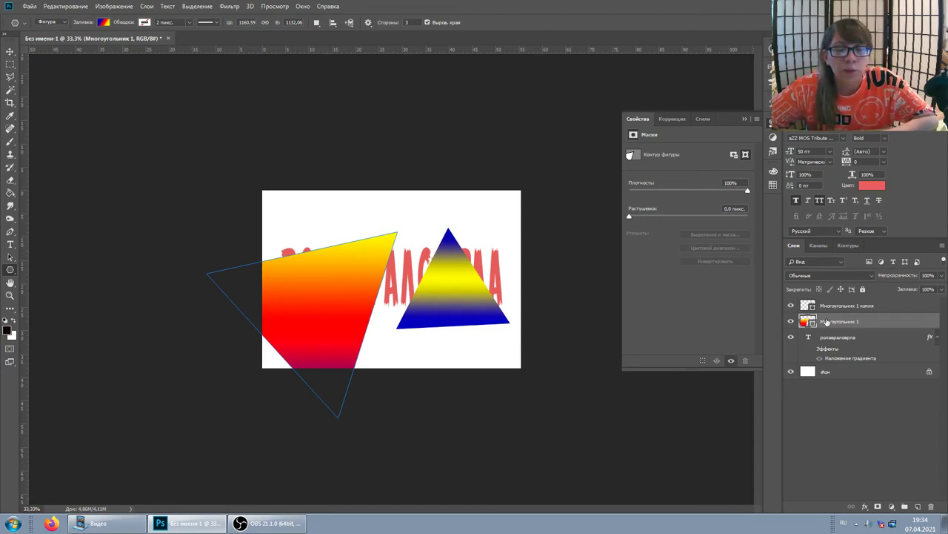
Clip Многоугольник 1 to the text layer as a clipping mask.
right_click(822, 323)
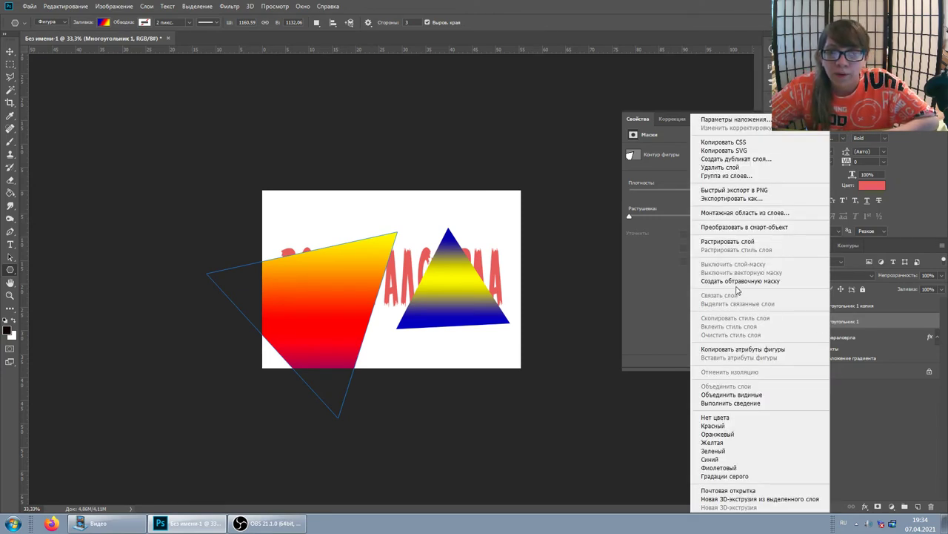
left_click(857, 417)
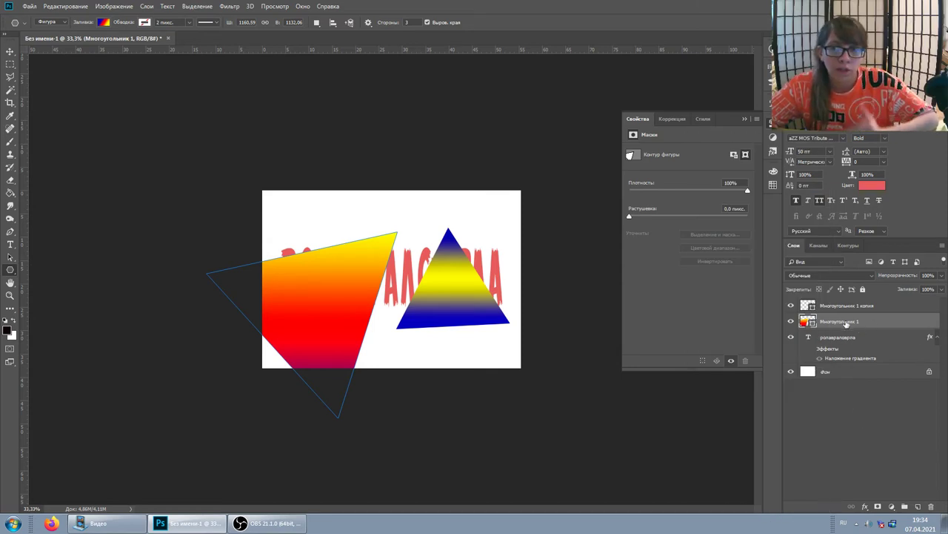
right_click(824, 324)
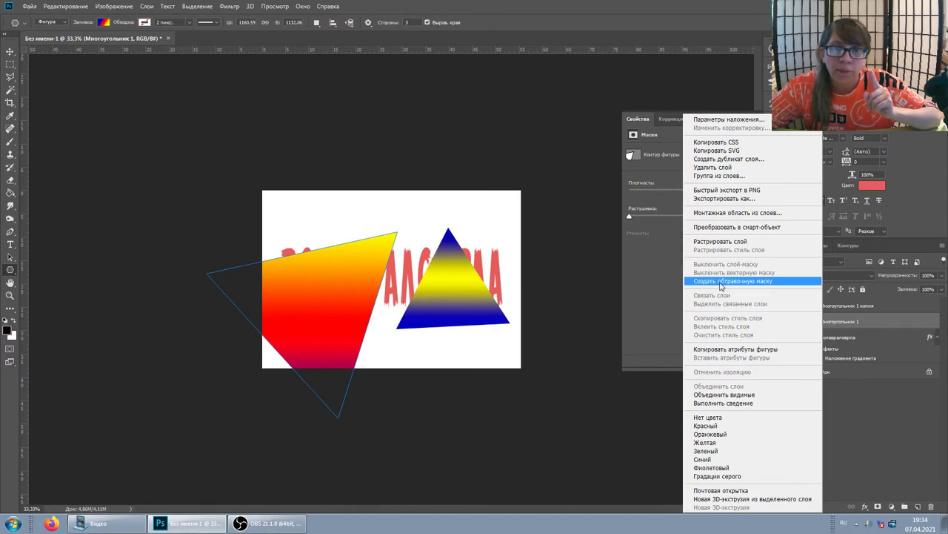
left_click(719, 283)
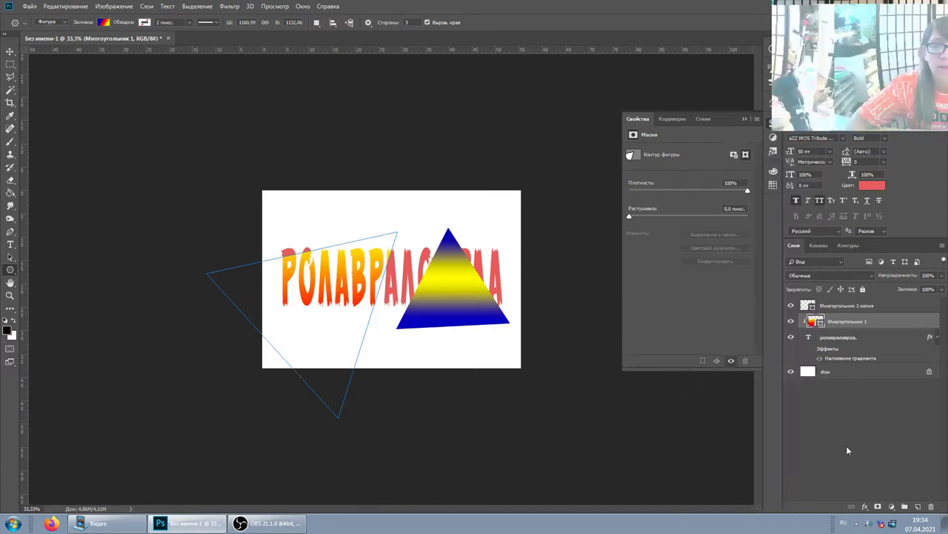
Clip Многоугольник 1 копия to the text layer as well.
left_click(818, 309)
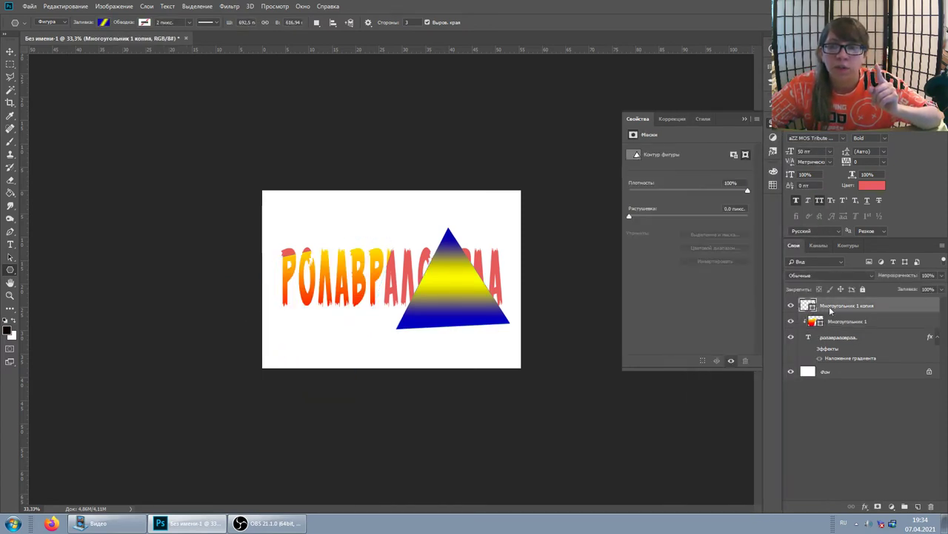
right_click(830, 310)
left_click(744, 279)
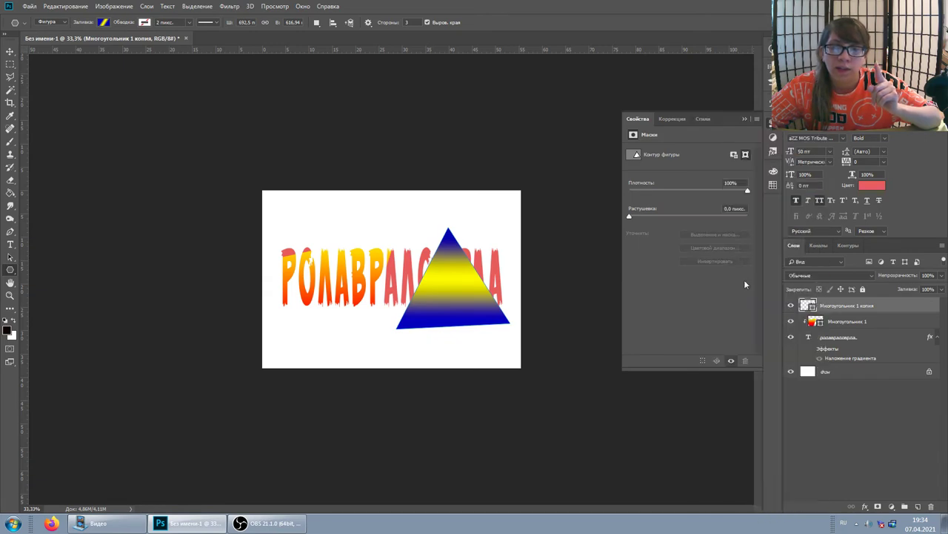
left_click(830, 435)
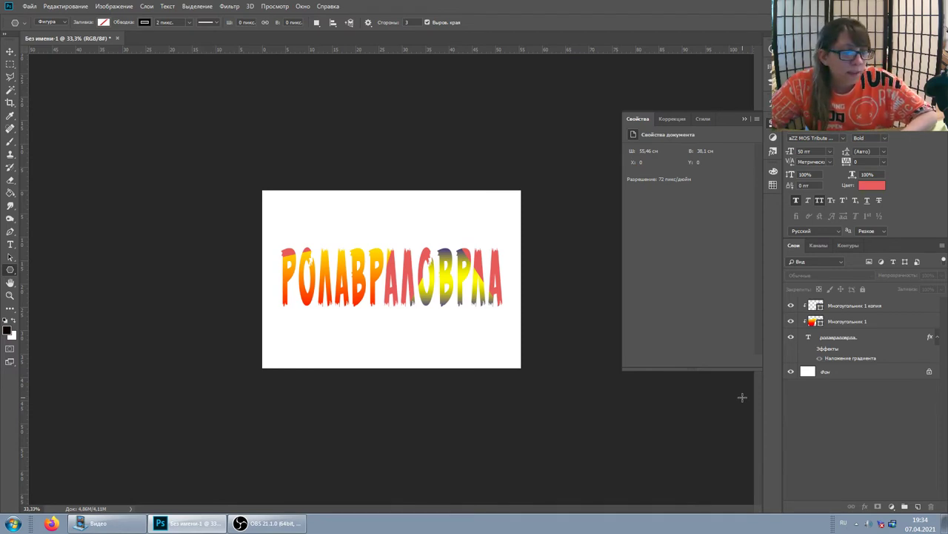
Drag Многоугольник 1 on the canvas to shift its gradient within the letters.
left_click(11, 52)
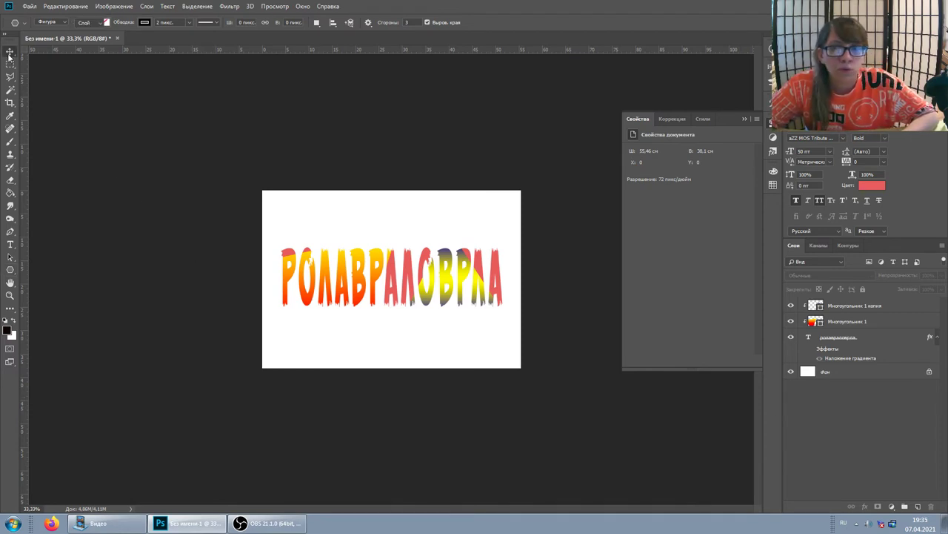
left_click(852, 321)
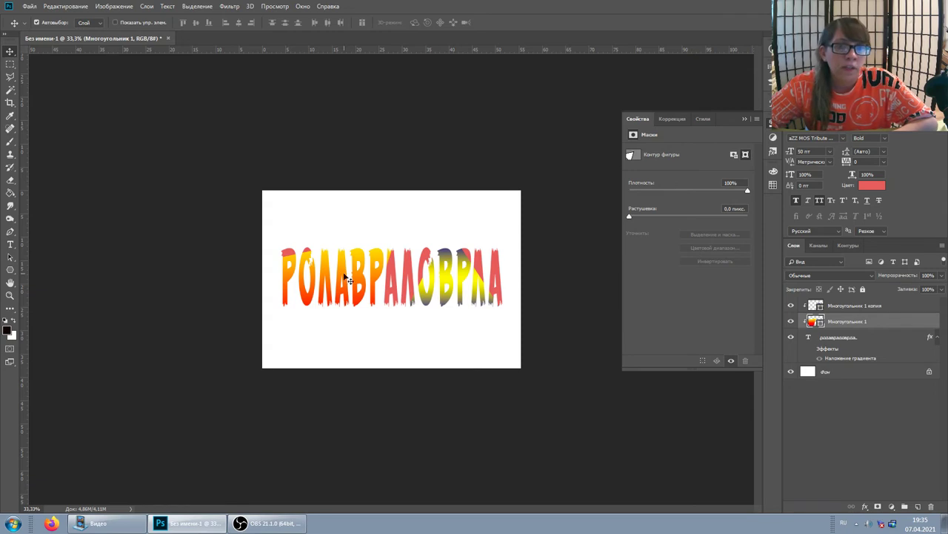
left_click_drag(349, 279, 361, 299)
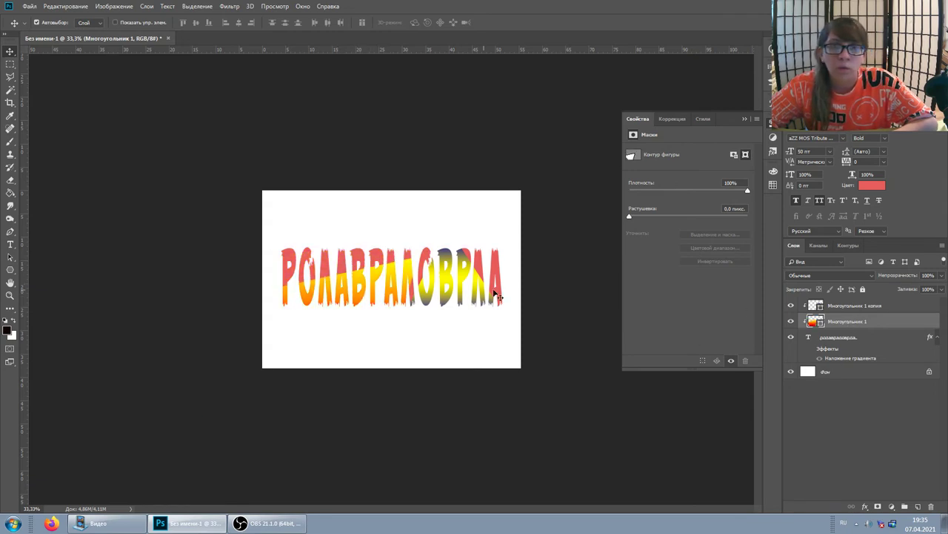
mouse_move(354, 292)
left_mouse_down()
mouse_move(393, 300)
mouse_move(407, 193)
left_mouse_up()
Reposition Многоугольник 1 so yellow runs low, and the copy's blue onto the lower-right letters.
left_click(835, 327)
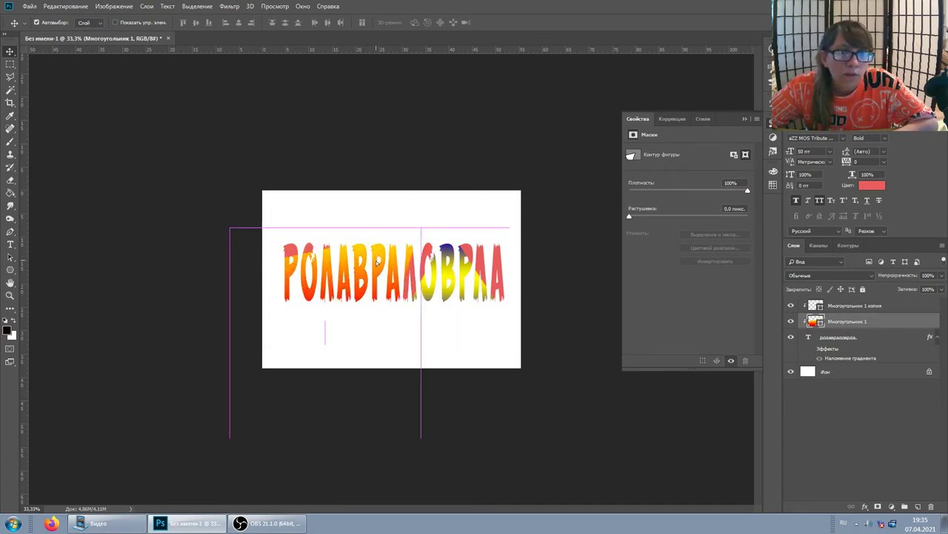
mouse_move(407, 193)
left_mouse_down()
mouse_move(387, 287)
mouse_move(379, 186)
mouse_move(364, 210)
mouse_move(375, 199)
mouse_move(374, 275)
mouse_move(363, 245)
left_mouse_up()
left_click(557, 293)
mouse_move(480, 293)
left_mouse_down()
mouse_move(345, 276)
mouse_move(426, 338)
left_mouse_up()
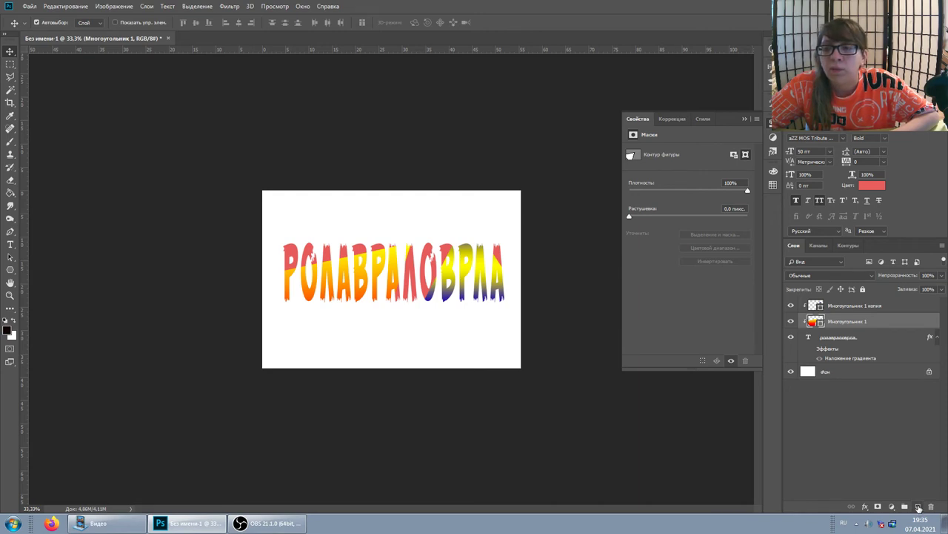
Add empty layer Слой 1 below Многоугольник 1 and hide both gradient triangle layers.
left_click(918, 506)
left_click_drag(835, 329, 834, 345)
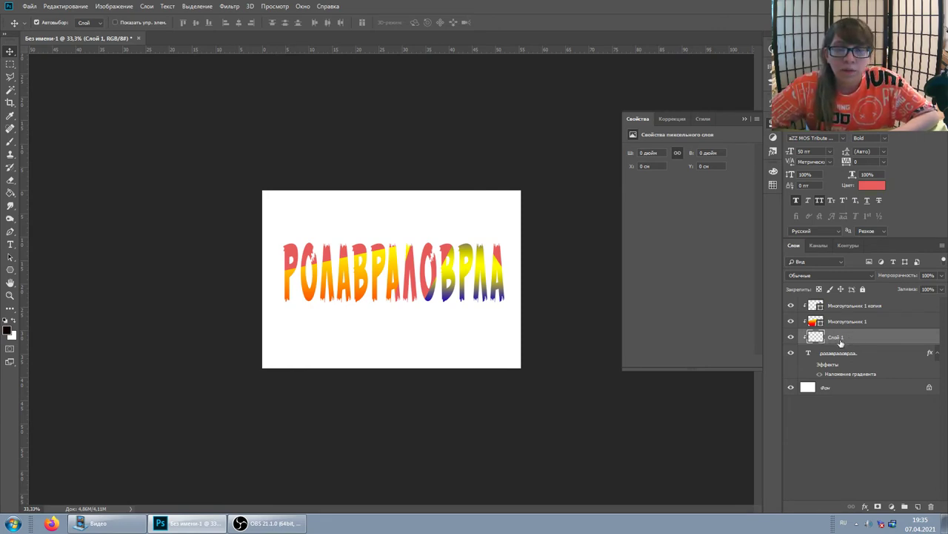
left_click(791, 321)
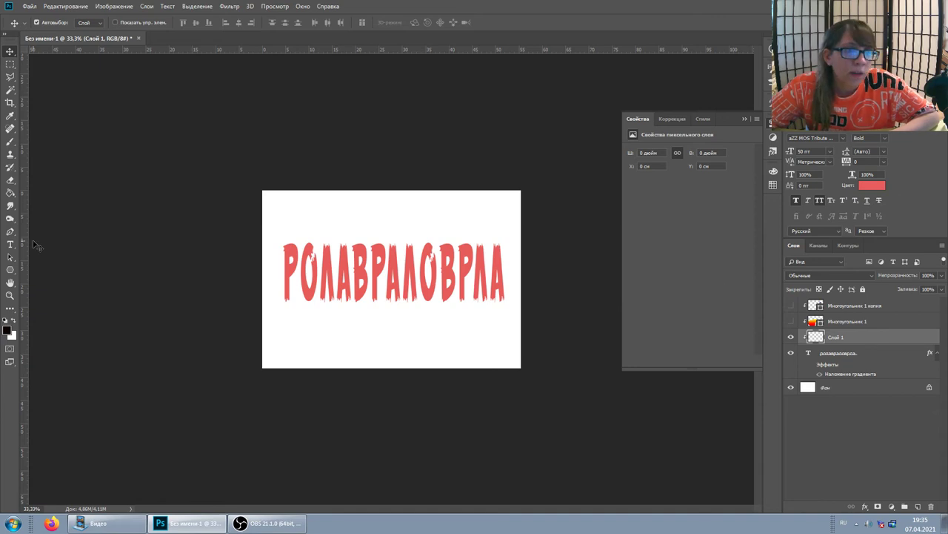
left_click(10, 141)
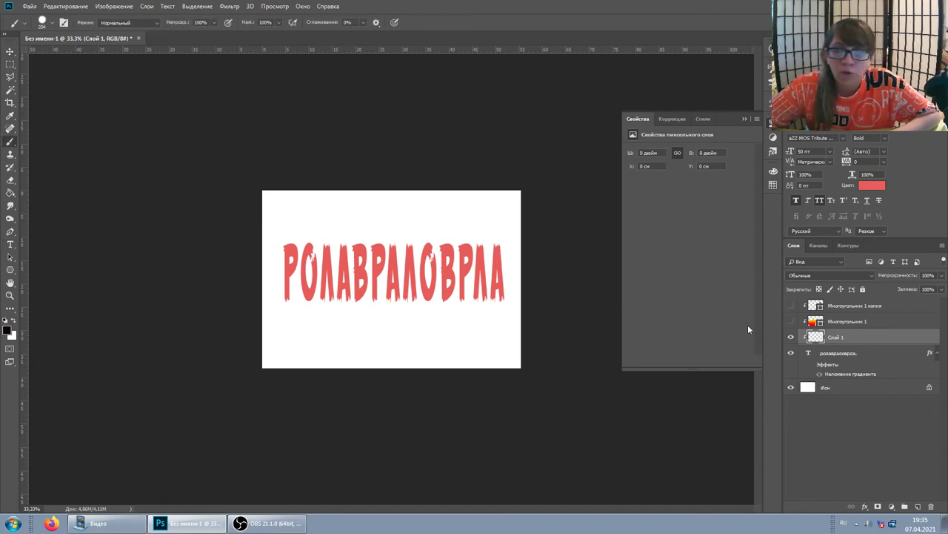
Paint bright purple over the tops of the first letters on Слой 1.
left_click(7, 331)
left_click(148, 332)
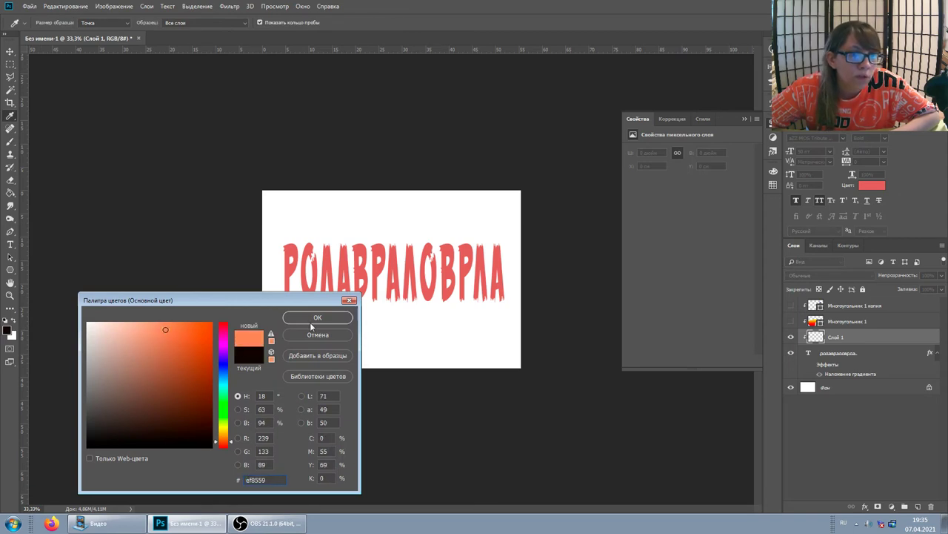
left_click_drag(222, 385, 222, 357)
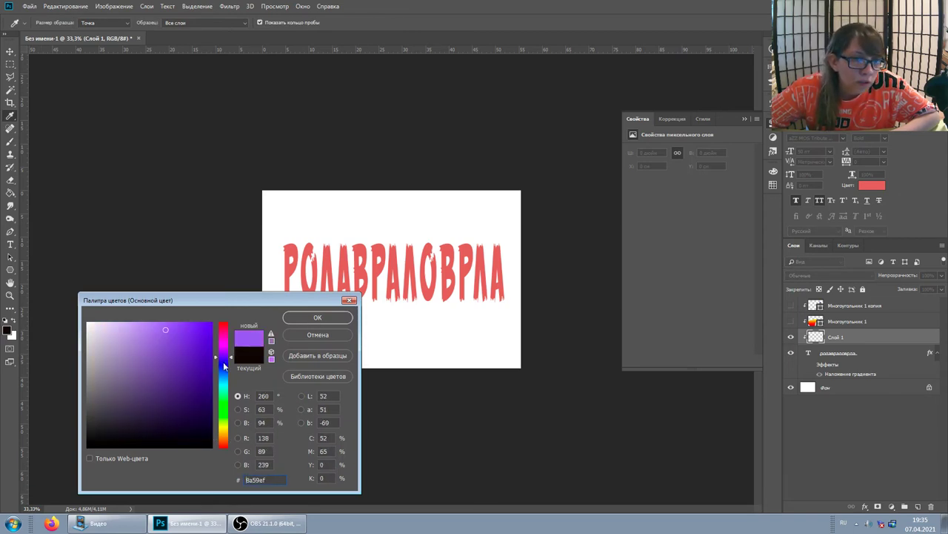
left_click(195, 323)
left_click(319, 318)
key("b")
left_click_drag(291, 256, 371, 248)
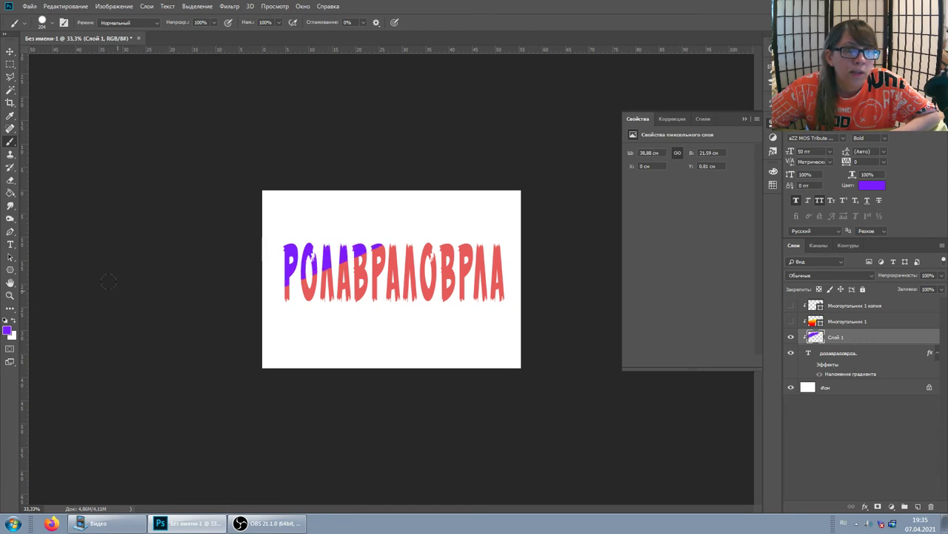
Paint dark purple across the middle letters of the word.
left_click(7, 331)
left_click(202, 383)
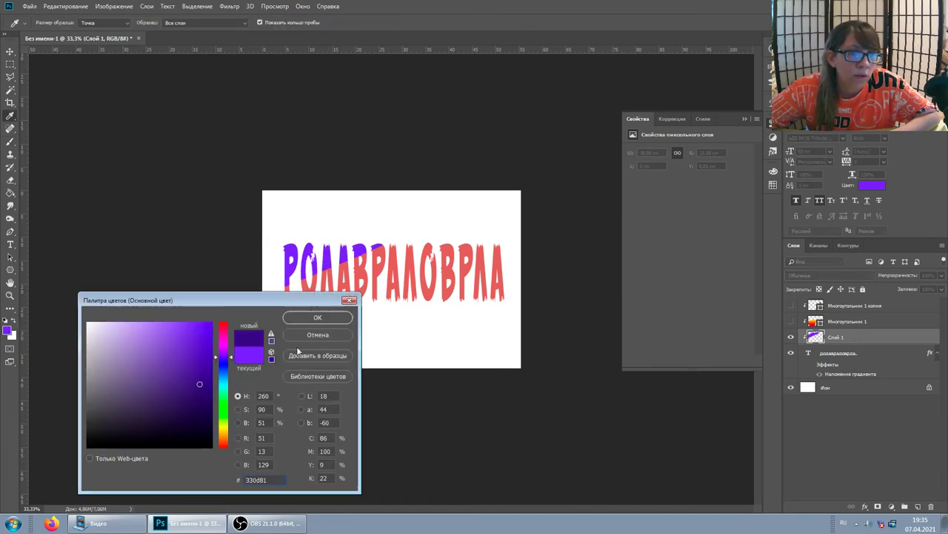
left_click(306, 319)
key("b")
mouse_move(285, 274)
left_mouse_down()
mouse_move(415, 252)
mouse_move(412, 237)
left_mouse_up()
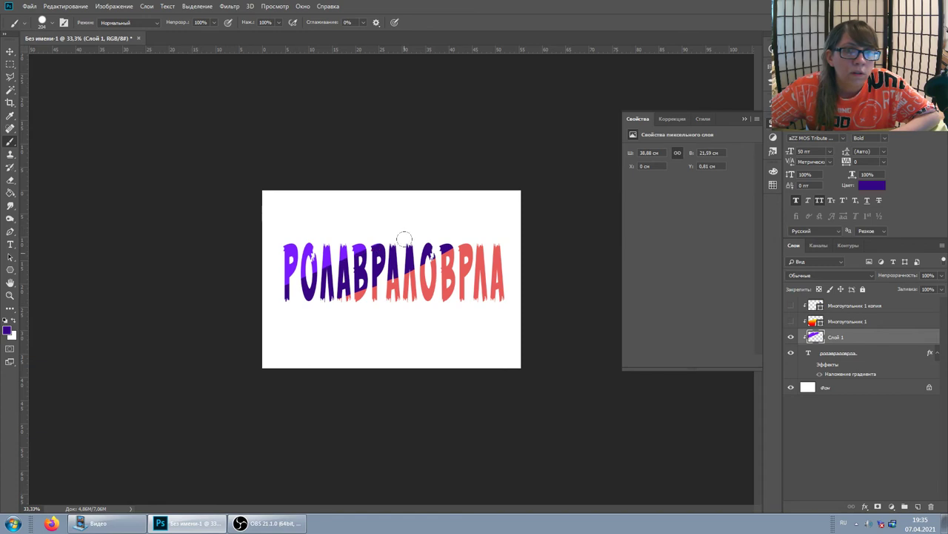
left_click_drag(356, 292, 400, 285)
Paint an even darker purple over the В and Р letters.
left_click(7, 331)
left_click(199, 426)
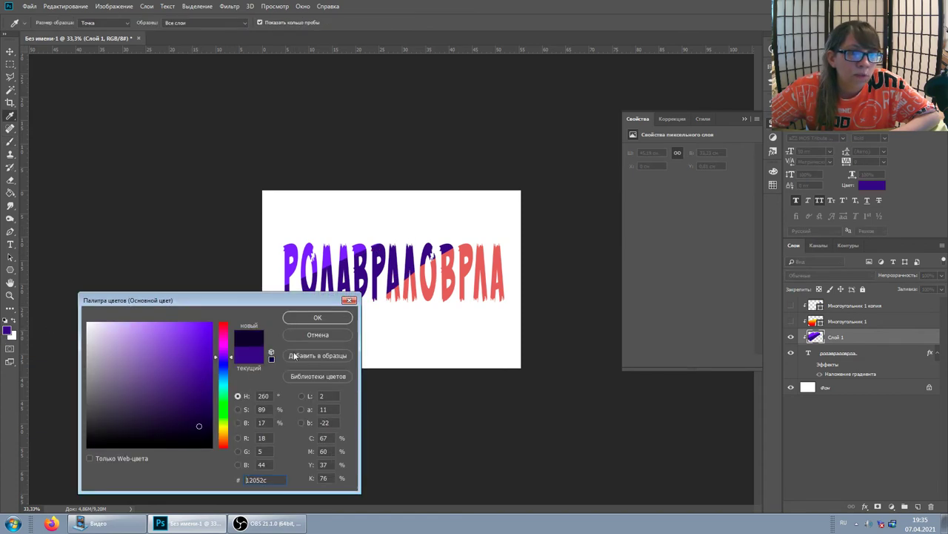
left_click(304, 319)
key("b")
mouse_move(404, 296)
left_mouse_down()
mouse_move(448, 256)
mouse_move(407, 274)
left_mouse_up()
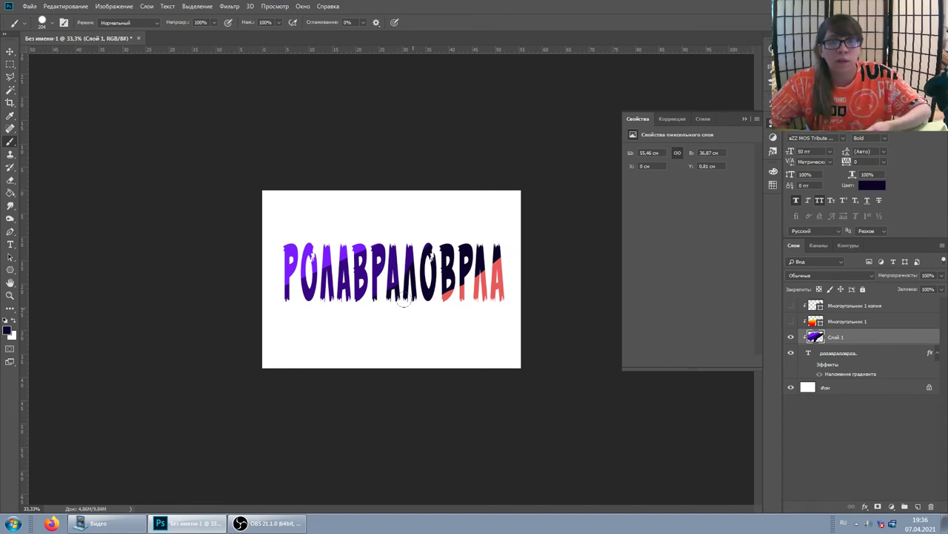
Set brush hardness to 0% and softly blend dark purple into the coral РЛА letters.
left_click(48, 26)
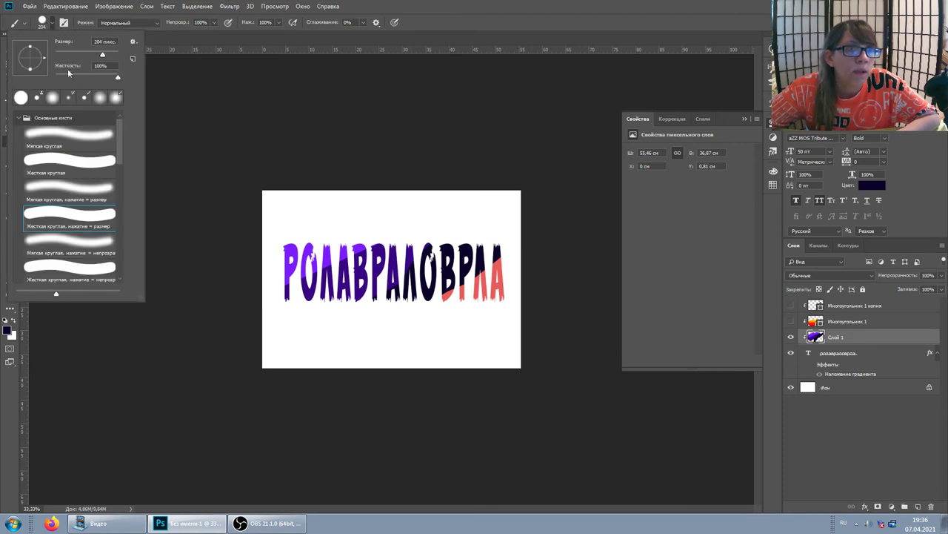
left_click_drag(117, 77, 55, 77)
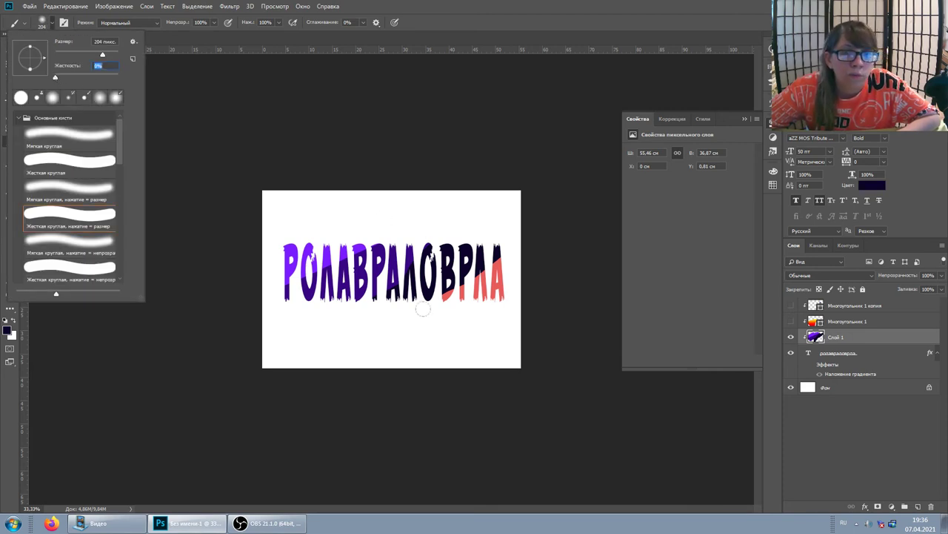
left_click(436, 280)
left_click_drag(487, 238, 461, 295)
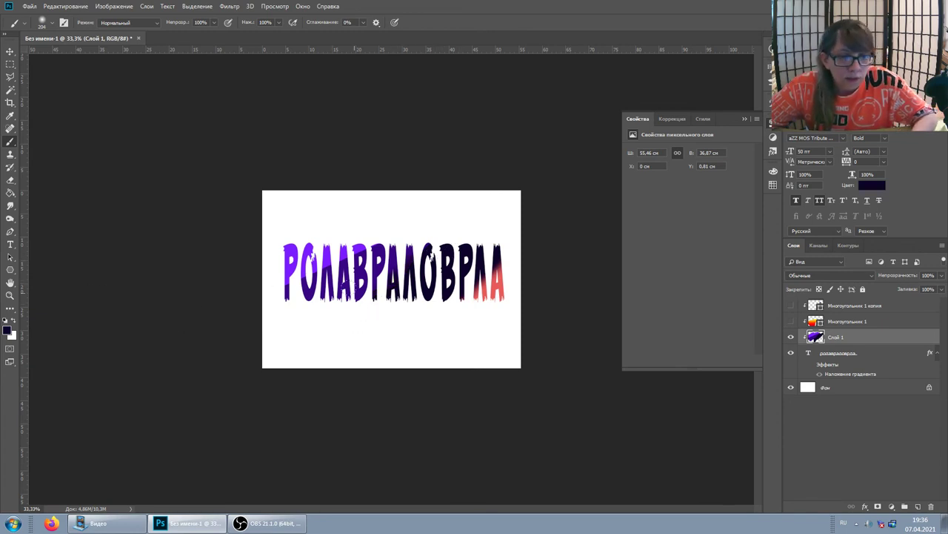
Sample purple from the lettering and fill the white gaps in ОЛ.
key("i")
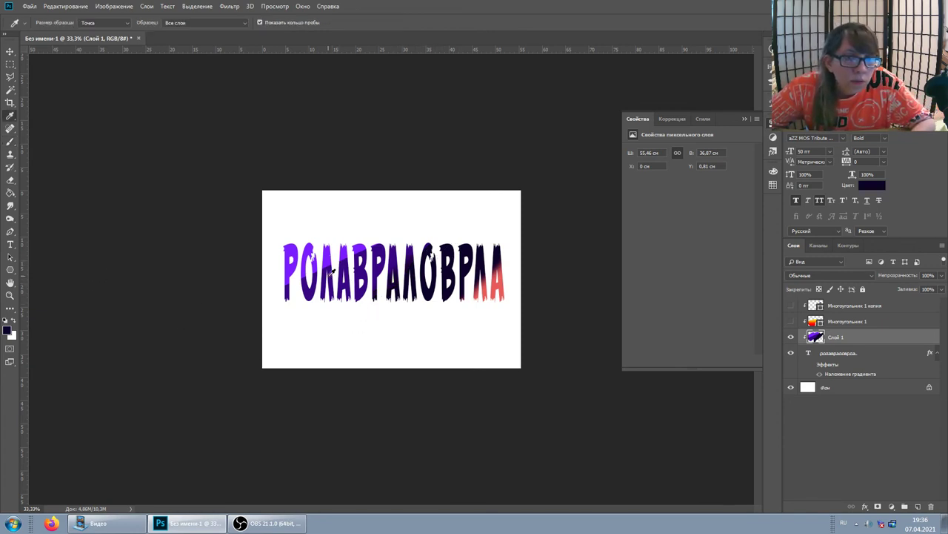
left_click(328, 274)
key("b")
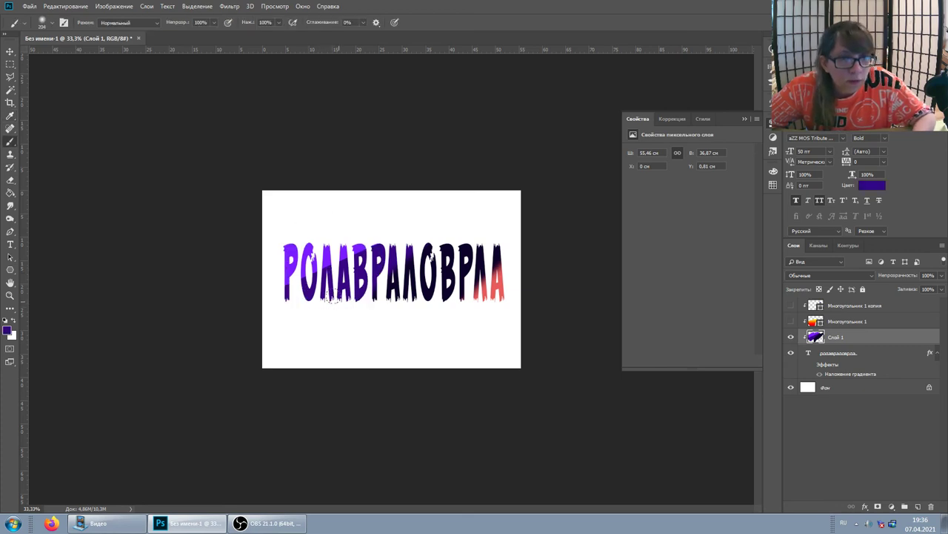
mouse_move(284, 291)
left_mouse_down()
mouse_move(349, 255)
mouse_move(300, 280)
left_mouse_up()
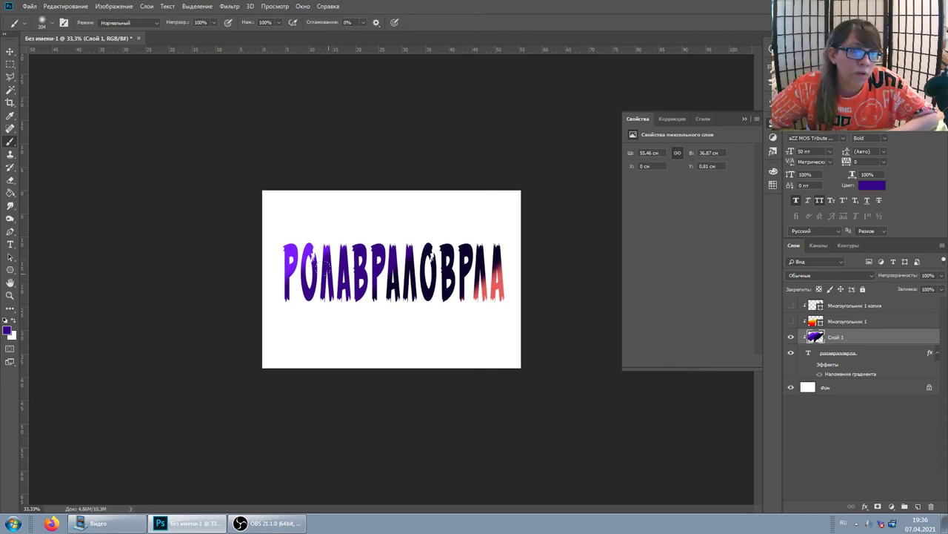
Brush cyan over the letter Л, then select the gradient-overlay text layer.
left_click(7, 330)
left_click(226, 382)
left_click(197, 360)
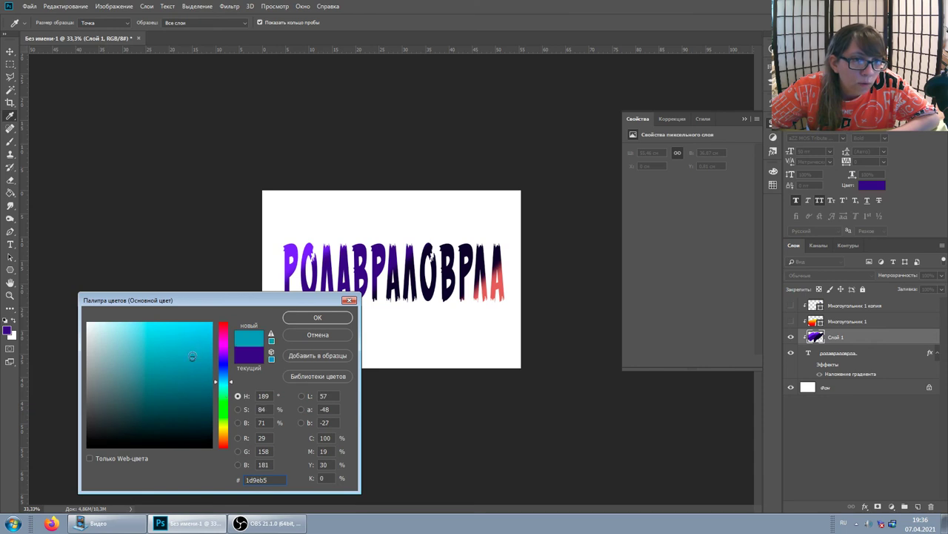
left_click(317, 317)
left_click_drag(330, 271, 361, 281)
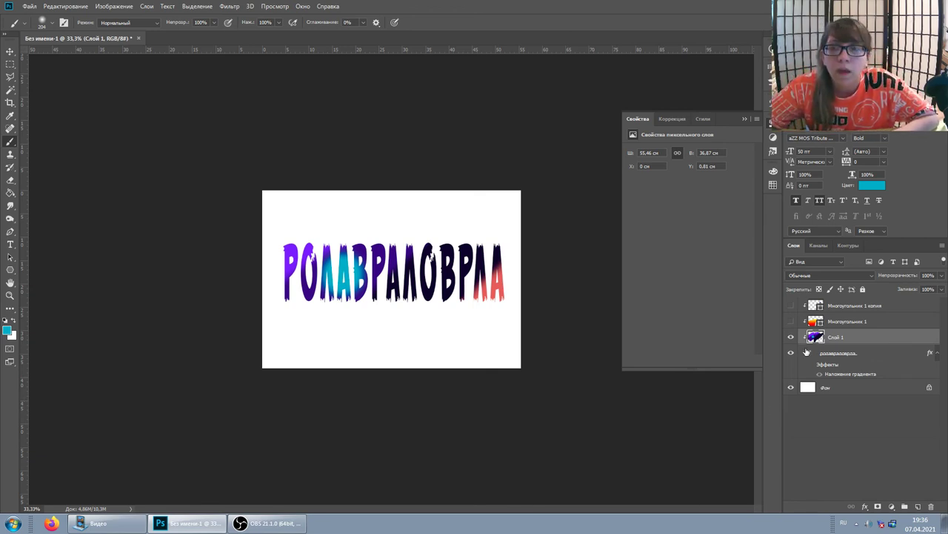
left_click(849, 354)
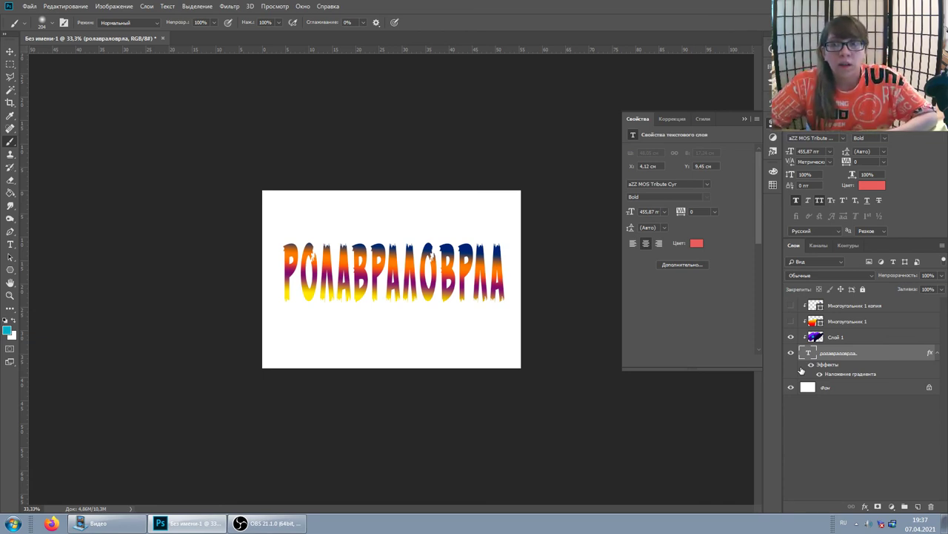
Lower the text layer's Gradient Overlay opacity to 4% in Layer Style.
double_click(869, 355)
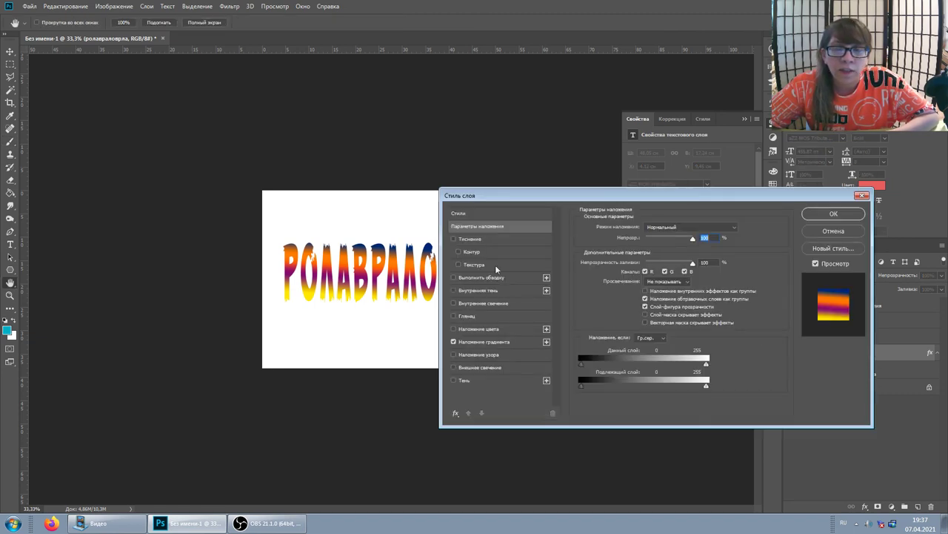
left_click(508, 342)
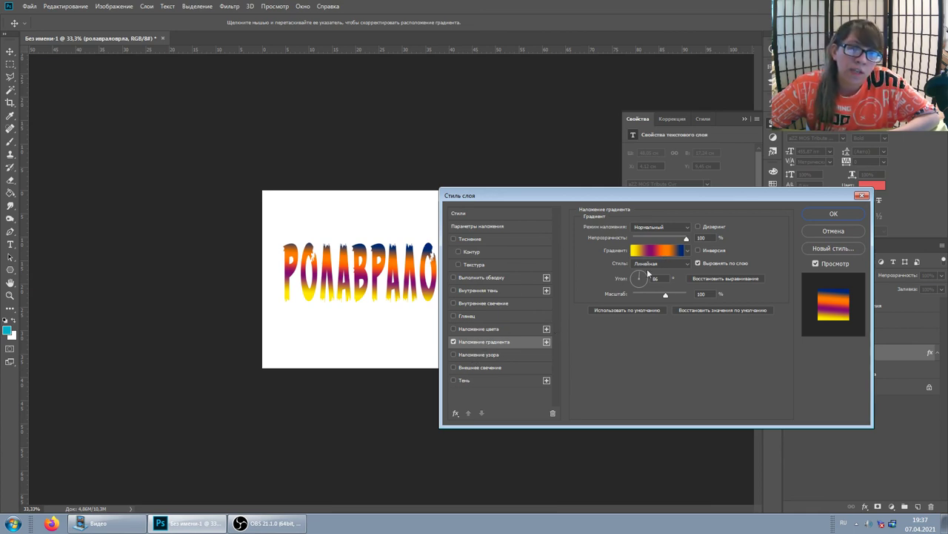
left_click_drag(658, 240, 644, 242)
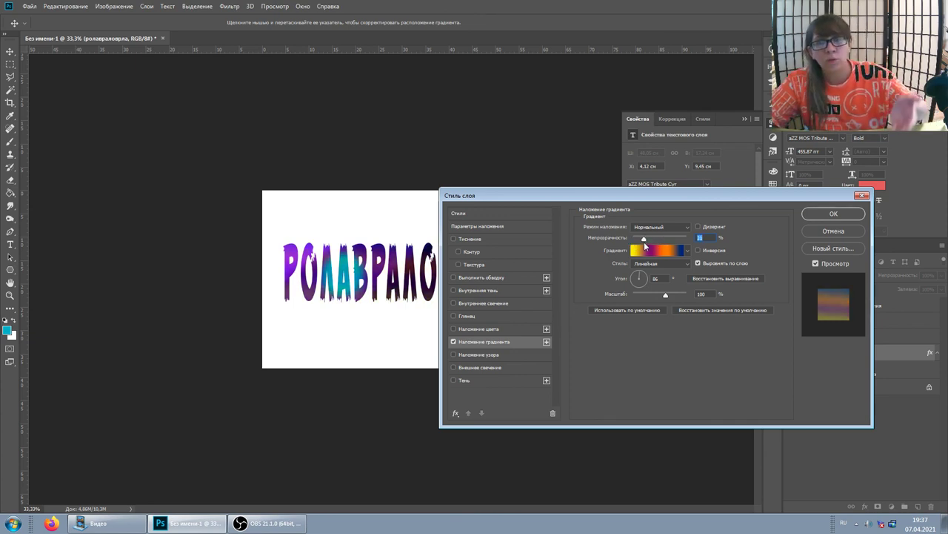
left_click_drag(645, 243, 656, 252)
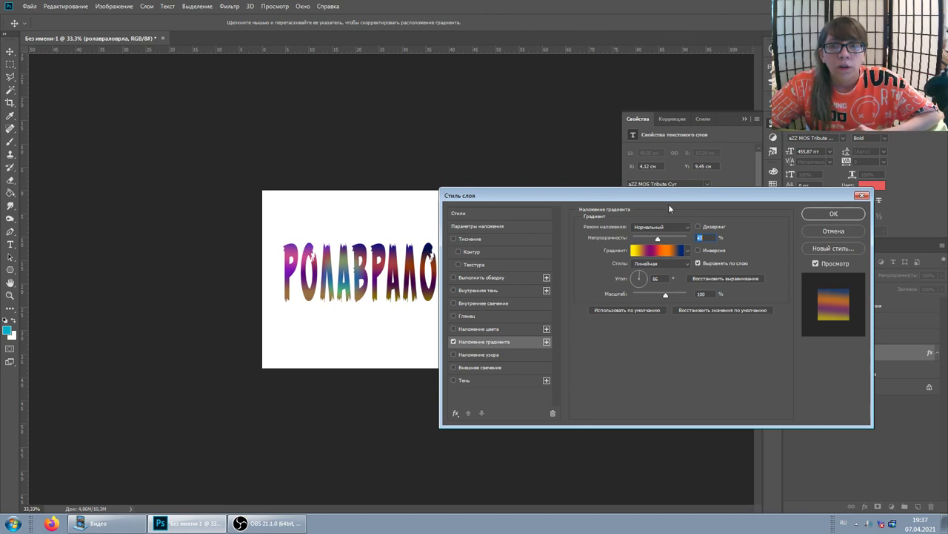
mouse_move(661, 200)
left_mouse_down()
mouse_move(749, 201)
mouse_move(718, 243)
left_mouse_up()
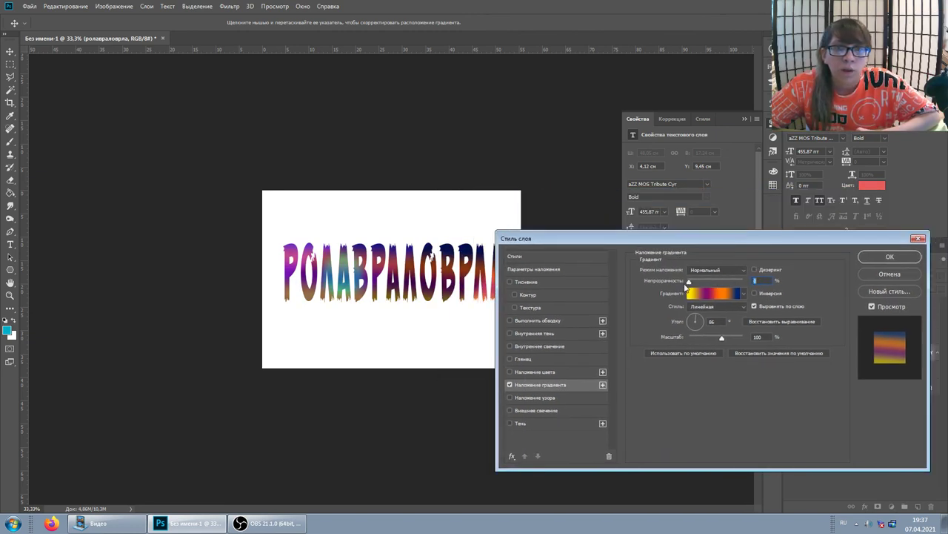
left_click_drag(714, 284, 691, 283)
Apply the faded overlay, reselect Слой 1, and bring OBS Studio to the front.
left_click(891, 257)
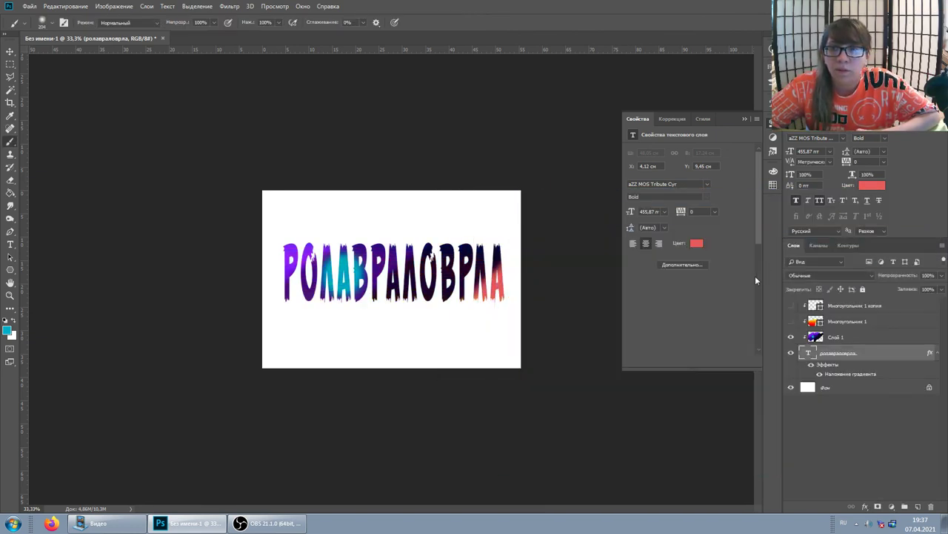
left_click(856, 340)
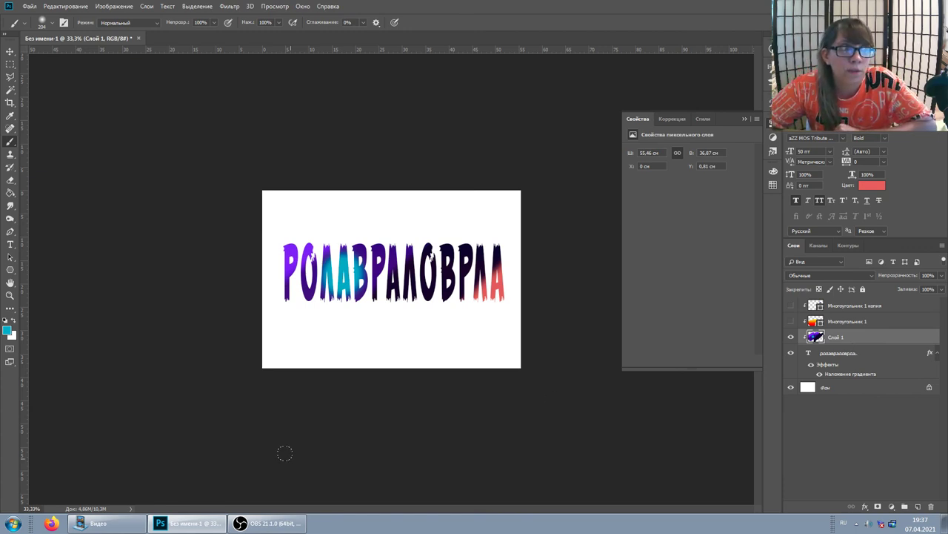
left_click(268, 523)
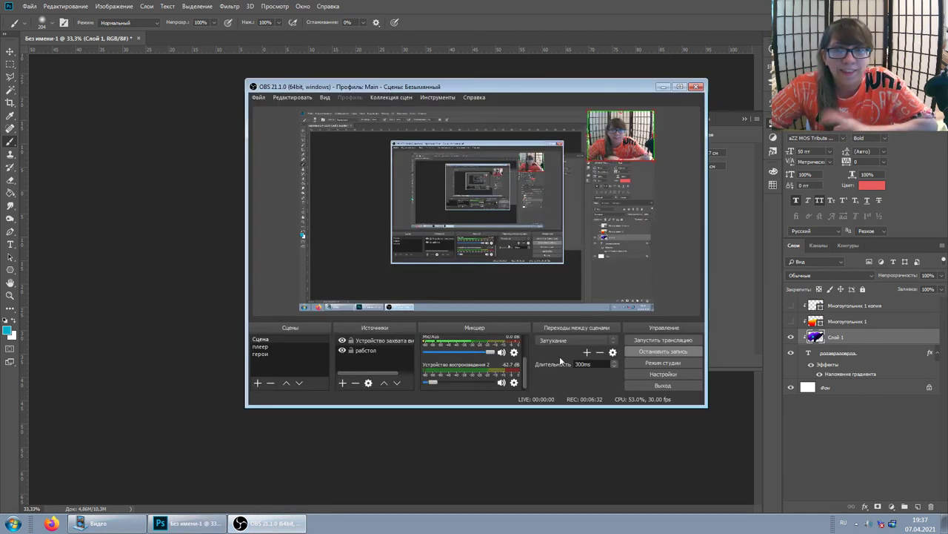